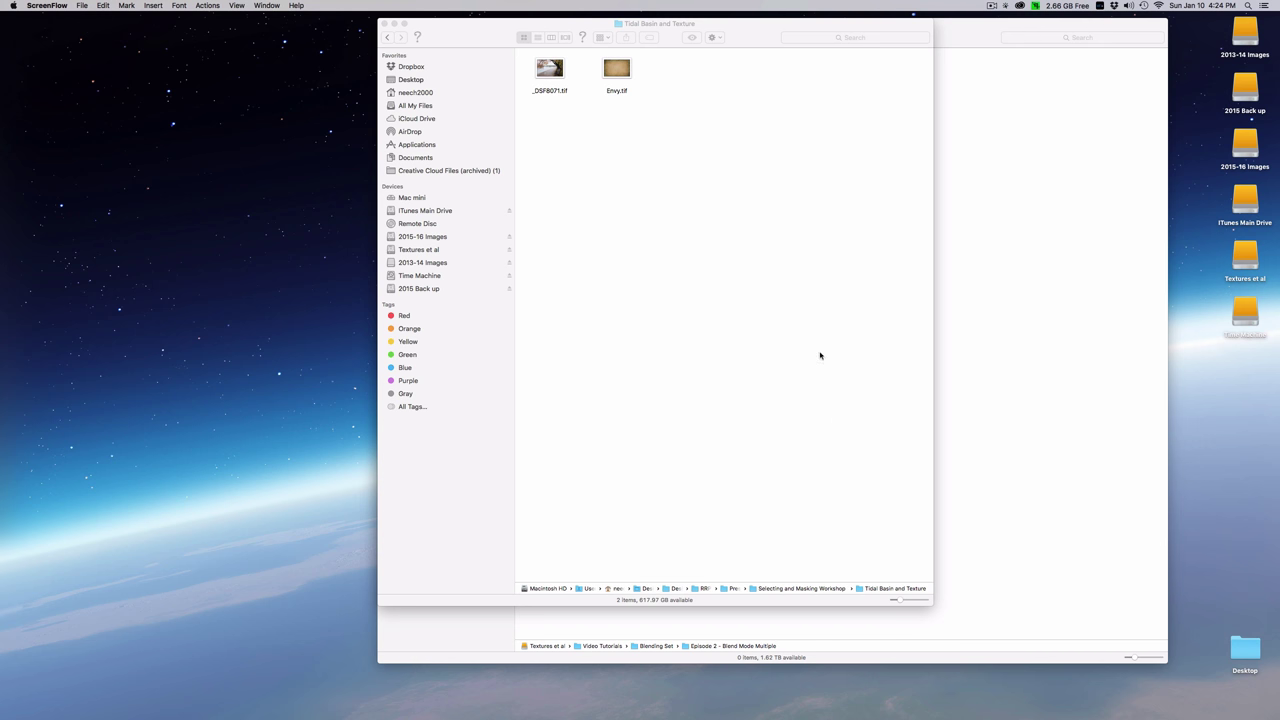
# Open _DSF8071.tif and Envy.tif in Camera Raw and bring both into Photoshop as smart objects.
pyautogui.moveTo(530, 60); pyautogui.dragTo(645, 116)
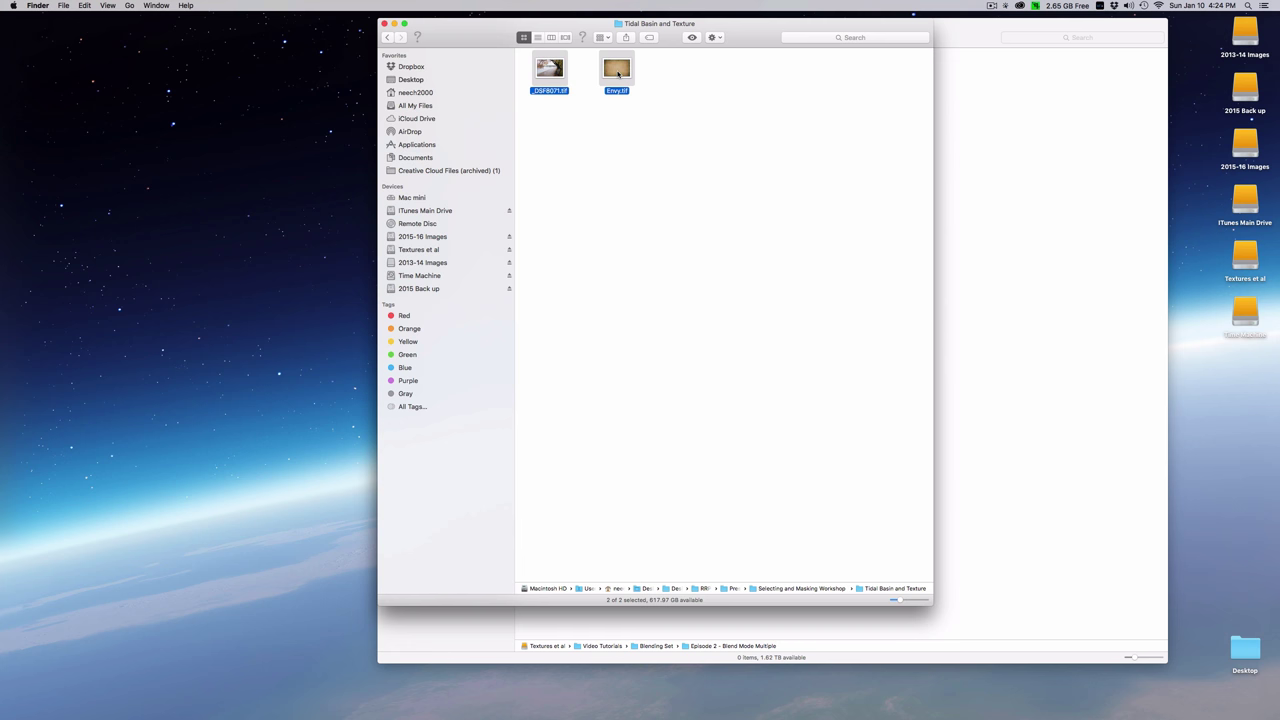
pyautogui.moveTo(619, 76); pyautogui.dragTo(1264, 128)
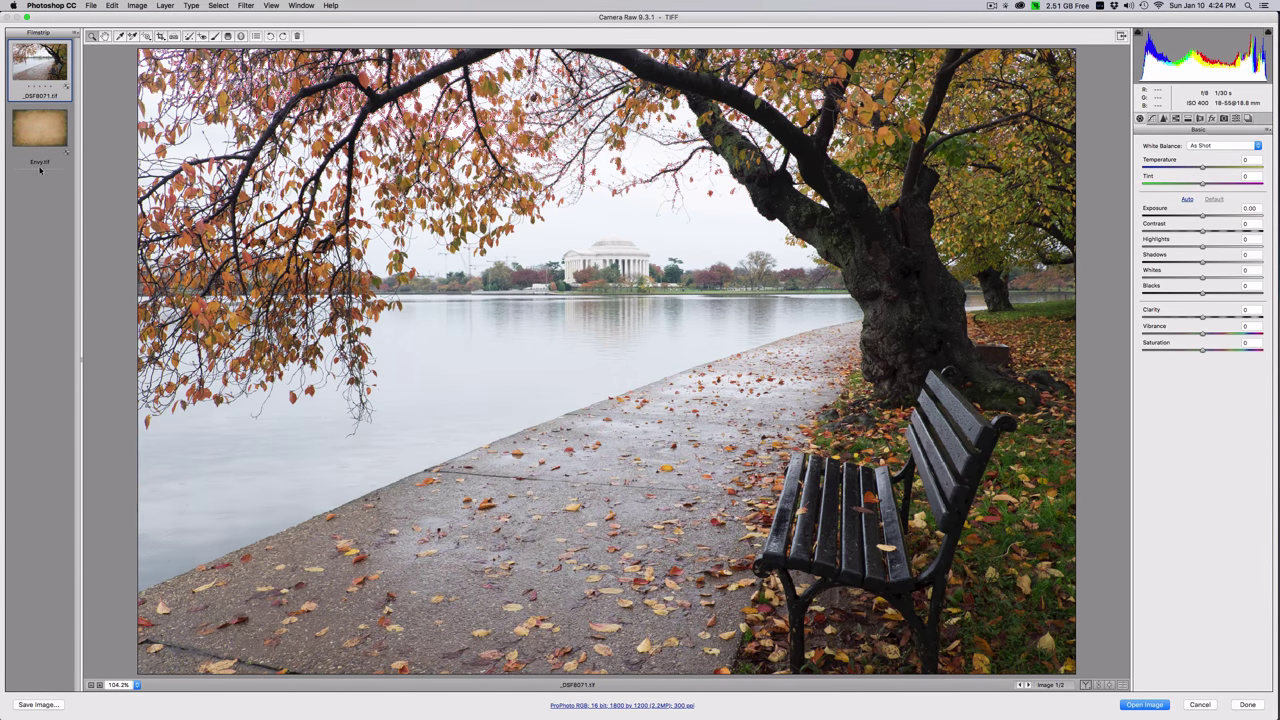
pyautogui.keyDown('shift'); pyautogui.click(54, 128); pyautogui.keyUp('shift')
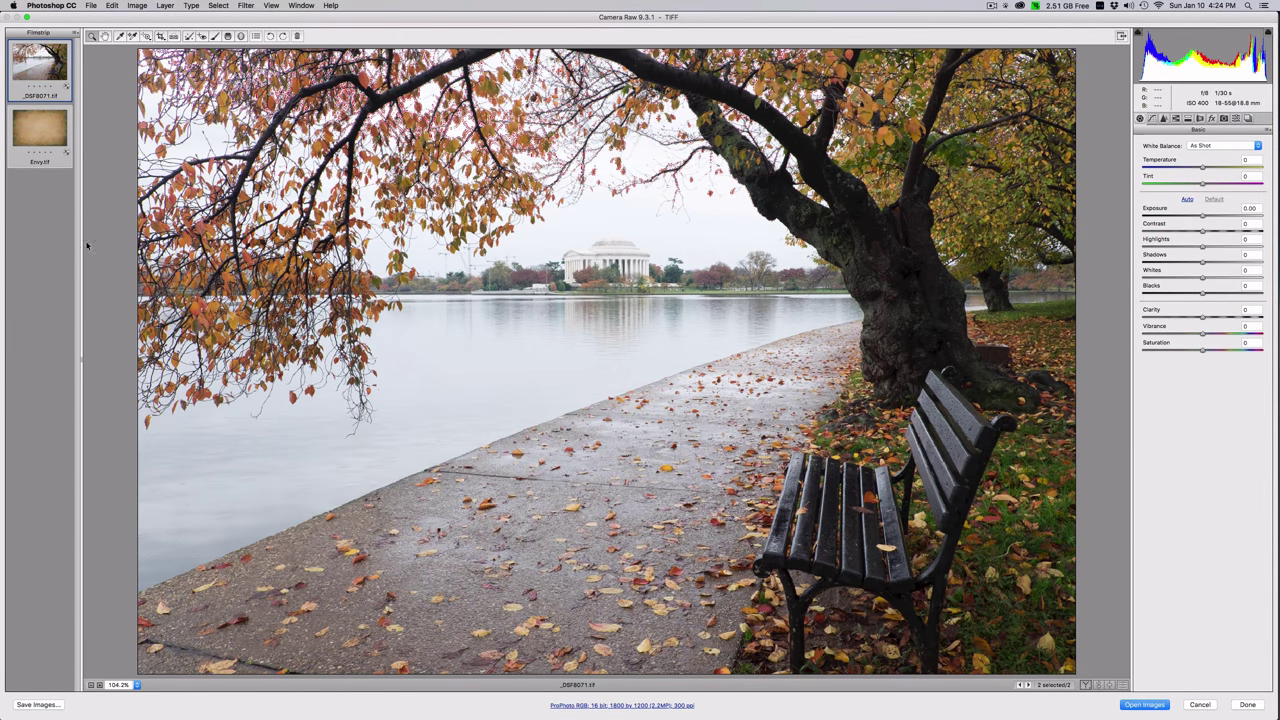
pyautogui.press('shift')
pyautogui.keyDown('shift'); pyautogui.click(1146, 705); pyautogui.keyUp('shift')
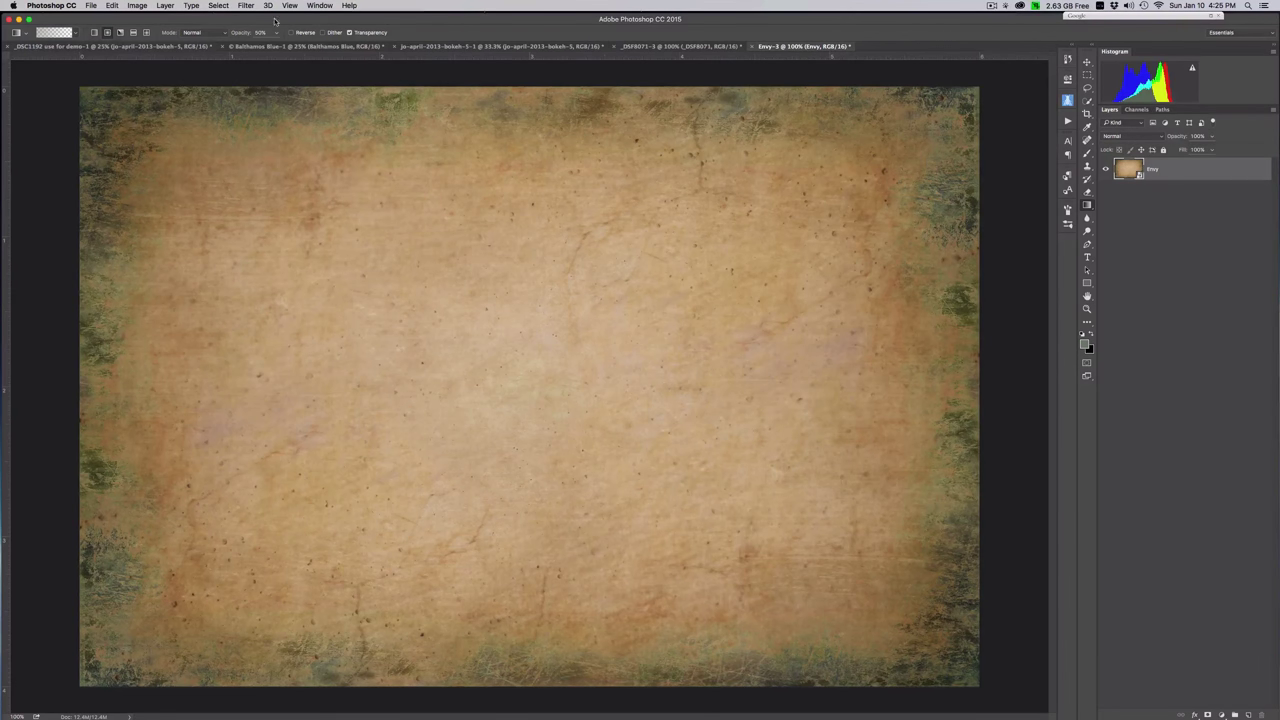
pyautogui.click(246, 5)
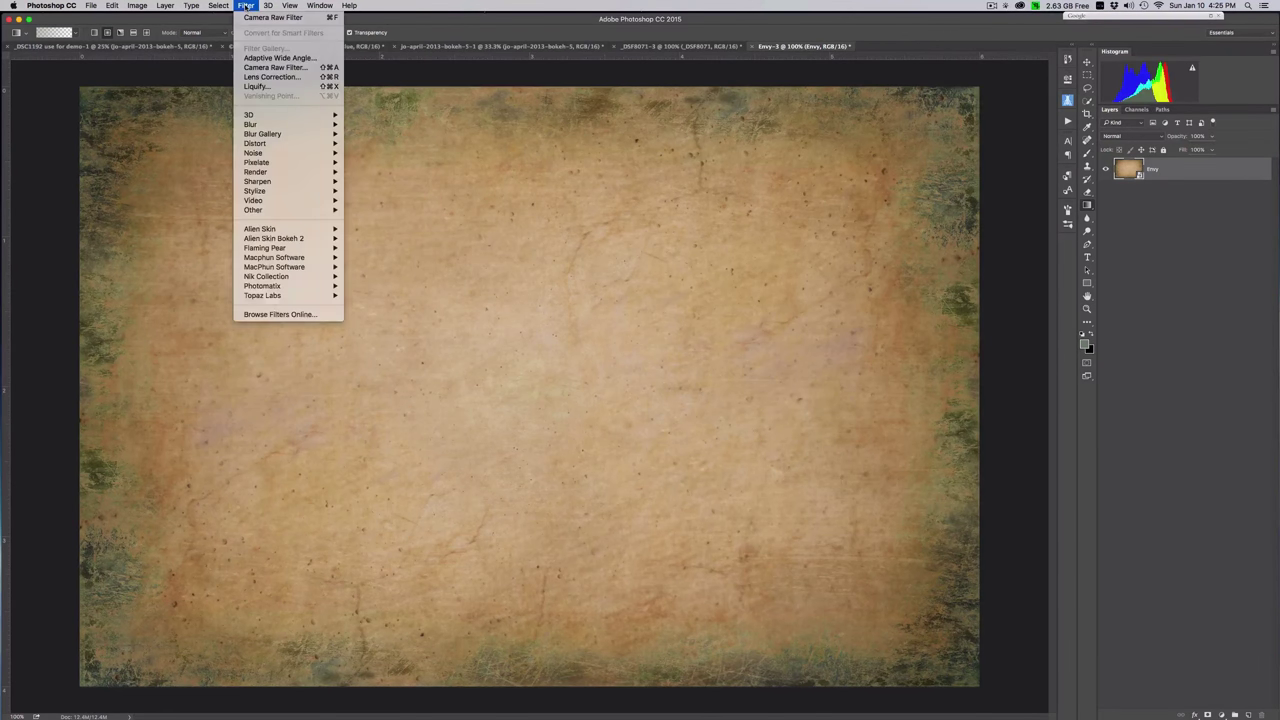
pyautogui.click(273, 67)
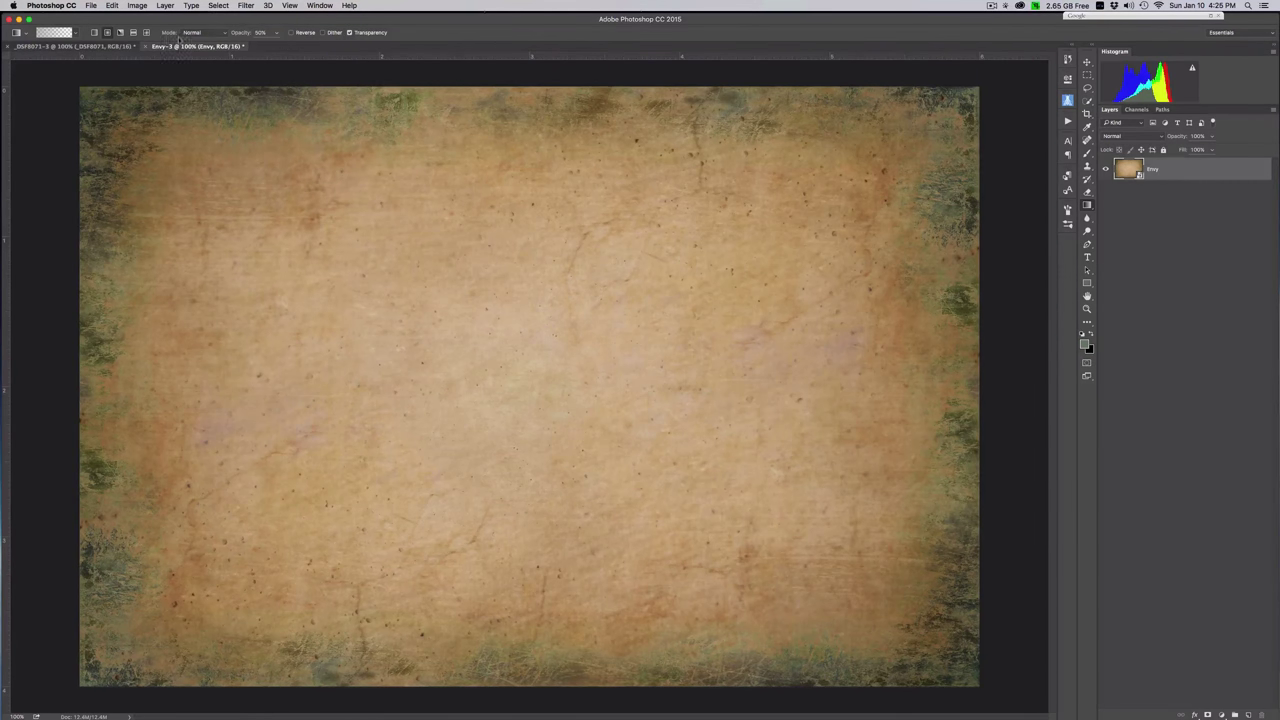
pyautogui.click(70, 46)
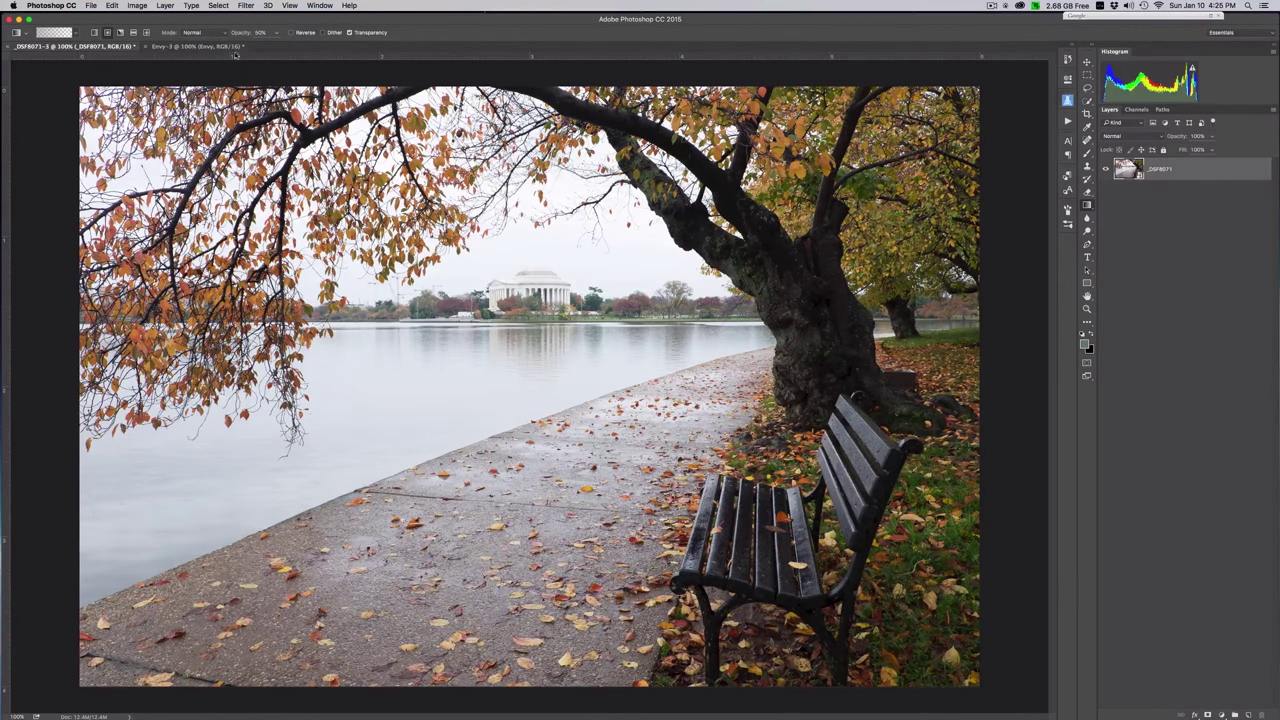
pyautogui.click(186, 47)
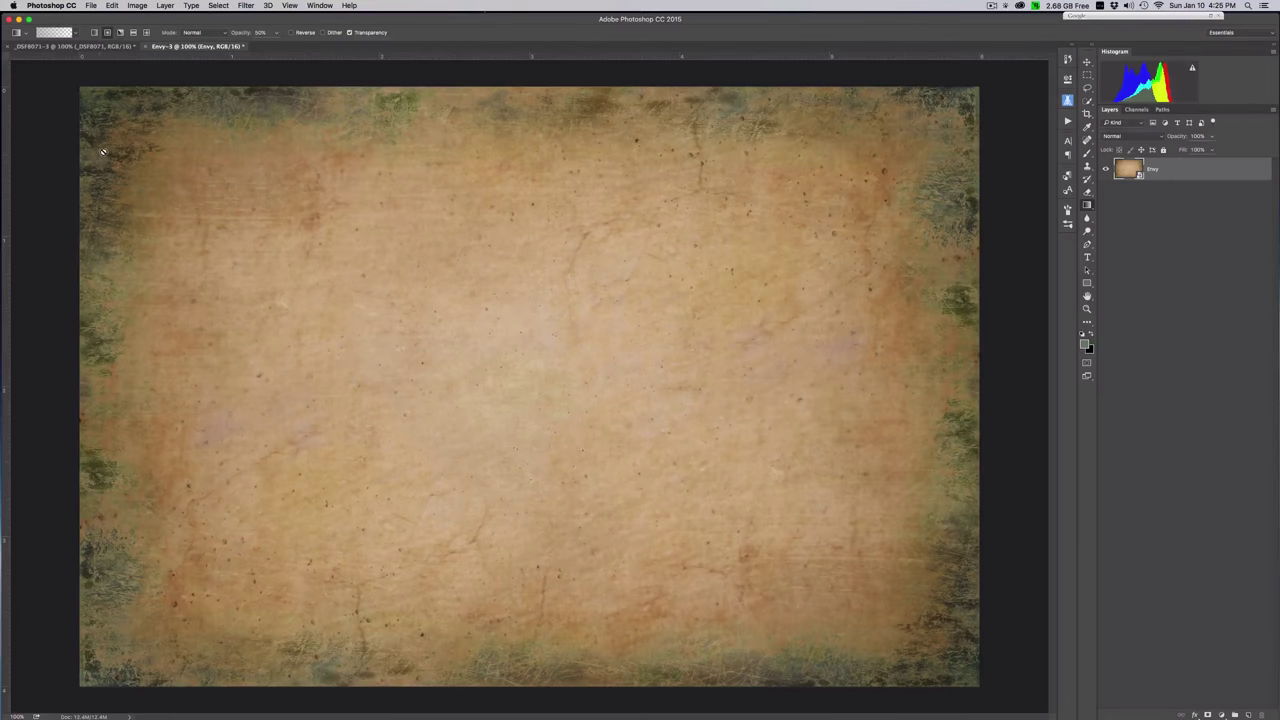
# Reopen the _DSF8071 smart object in Camera Raw and set Exposure to -0.40 and Contrast to +3.
pyautogui.click(95, 48)
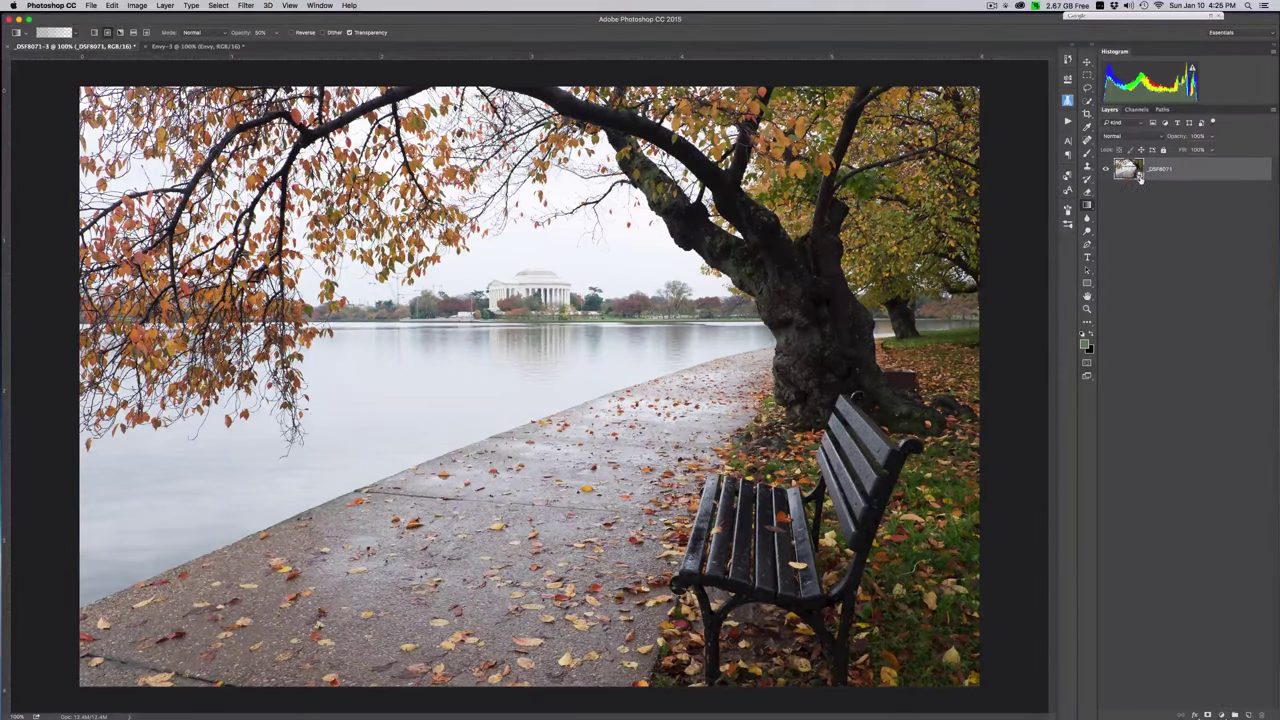
pyautogui.press('super+shift+a')
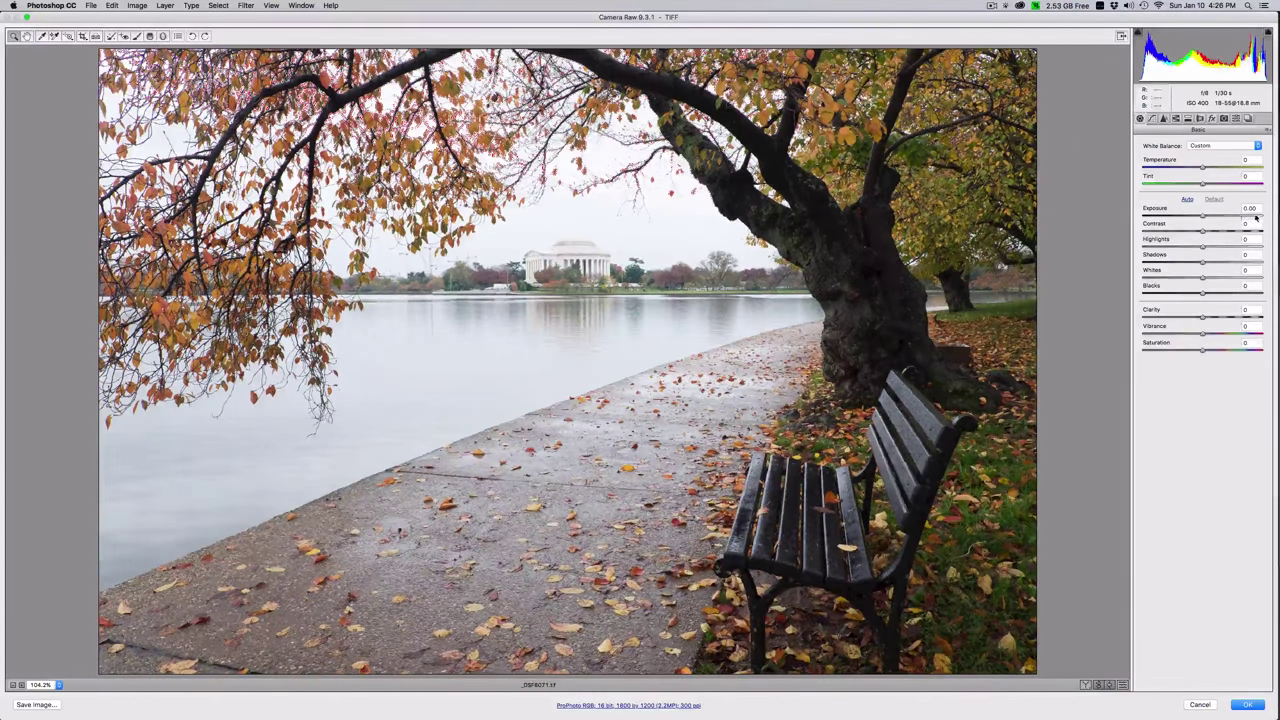
pyautogui.moveTo(1203, 218); pyautogui.dragTo(1200, 221)
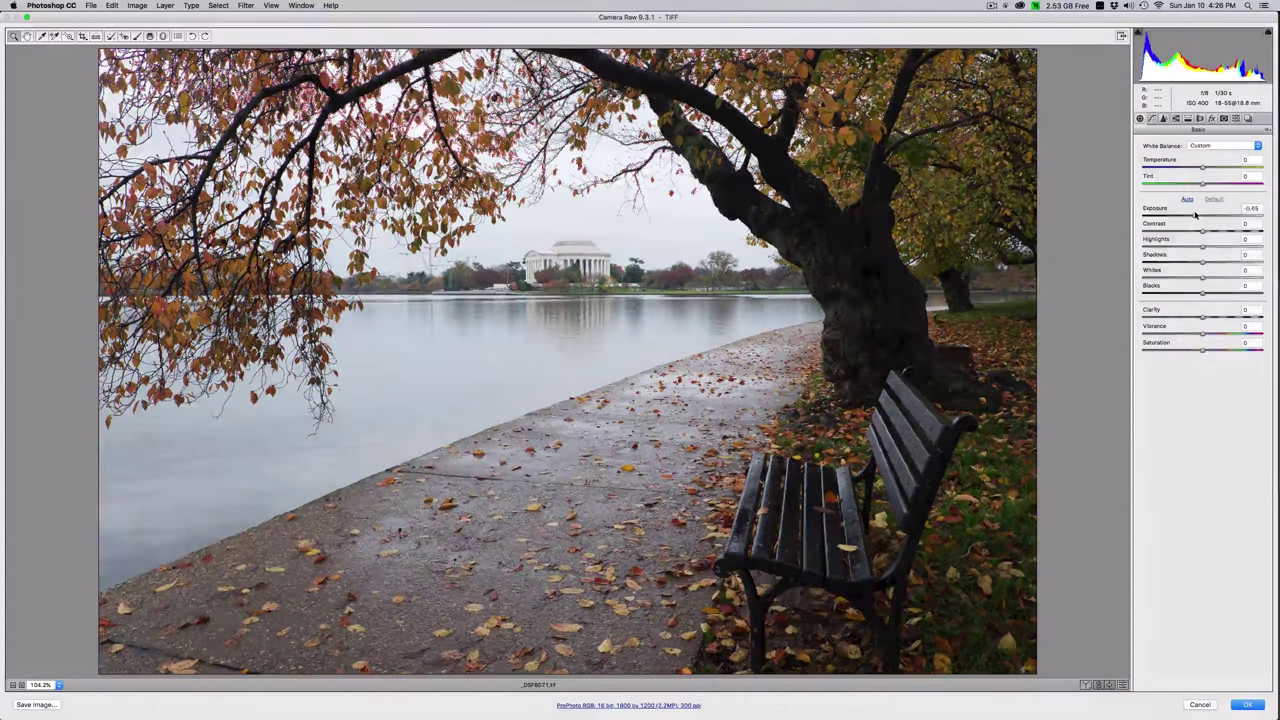
pyautogui.click(1204, 232)
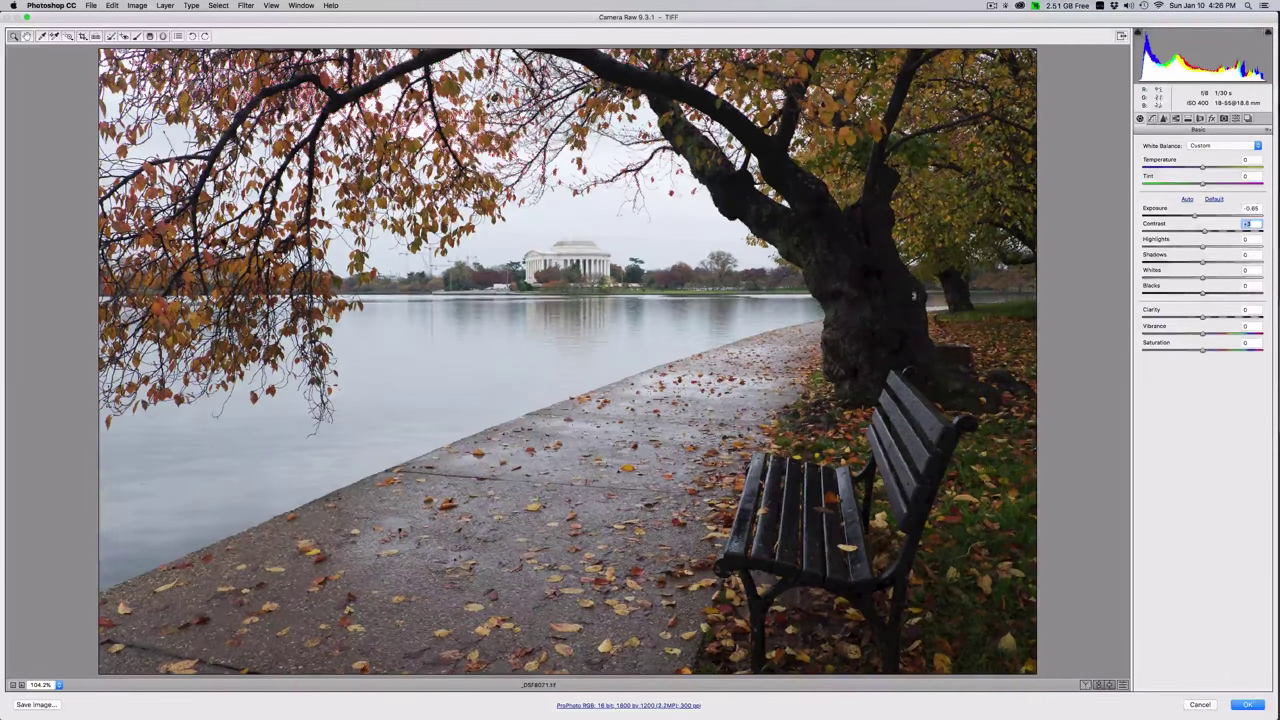
pyautogui.click(1199, 215)
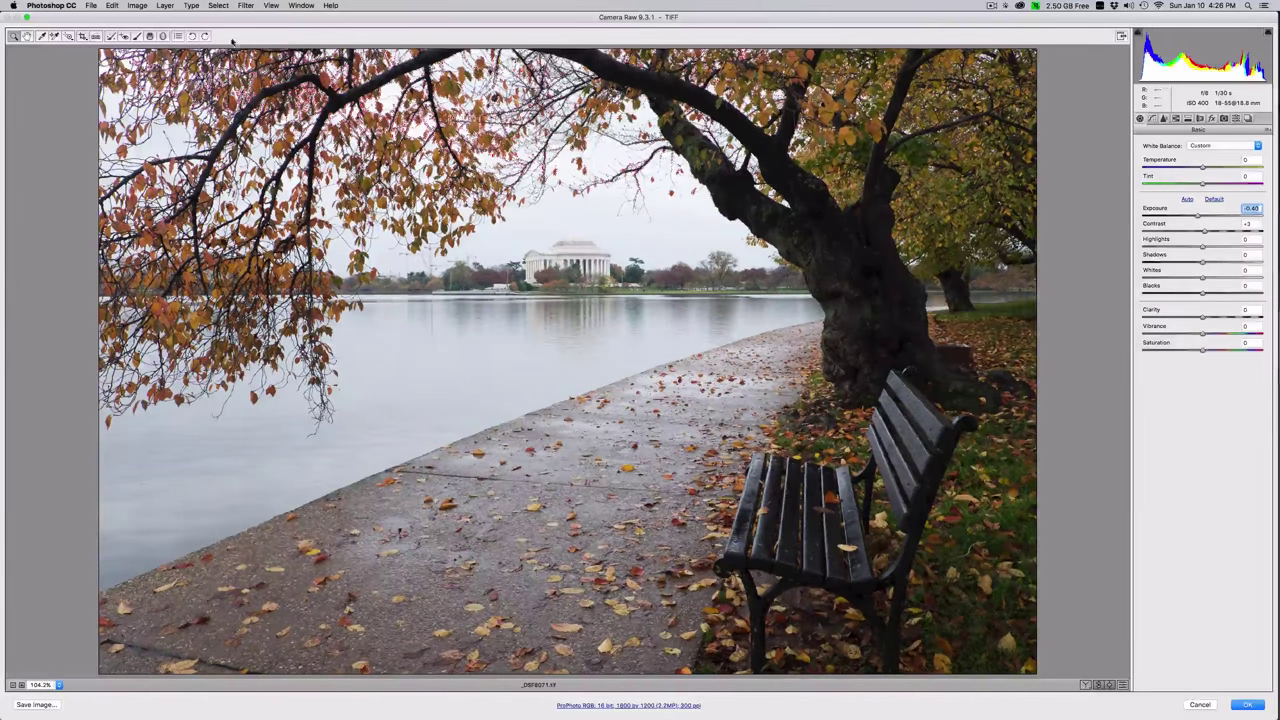
# Apply a diagonal graduated filter over the sky and upper branches with its Exposure set to -0.25.
pyautogui.click(149, 36)
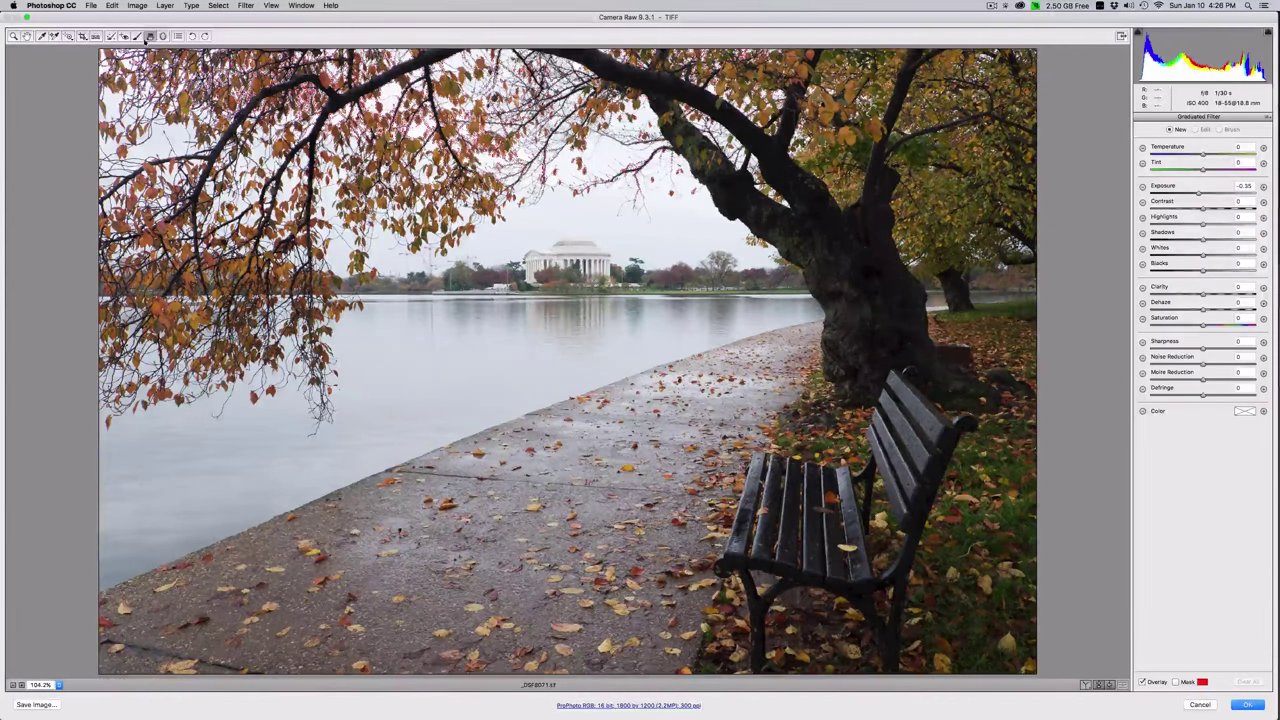
pyautogui.moveTo(1190, 196); pyautogui.dragTo(1198, 193)
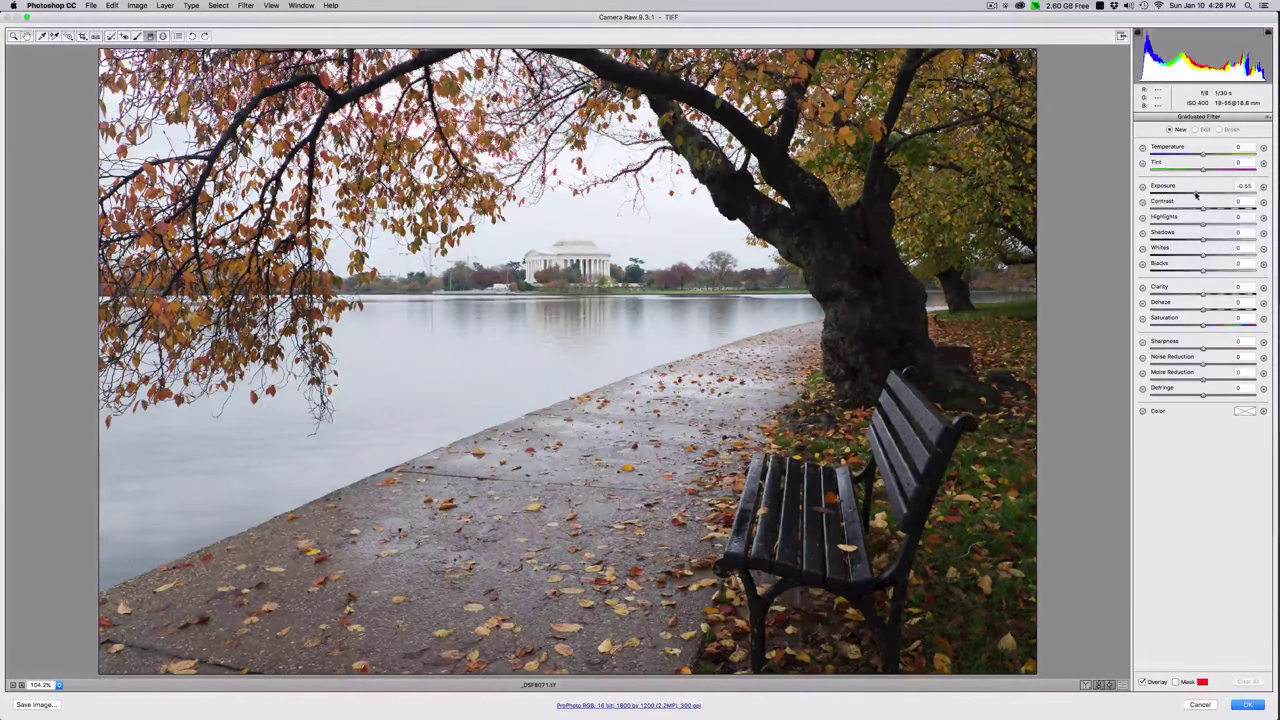
pyautogui.moveTo(290, 160); pyautogui.dragTo(359, 308)
pyautogui.moveTo(1201, 196); pyautogui.dragTo(1202, 196)
pyautogui.click(1244, 186)
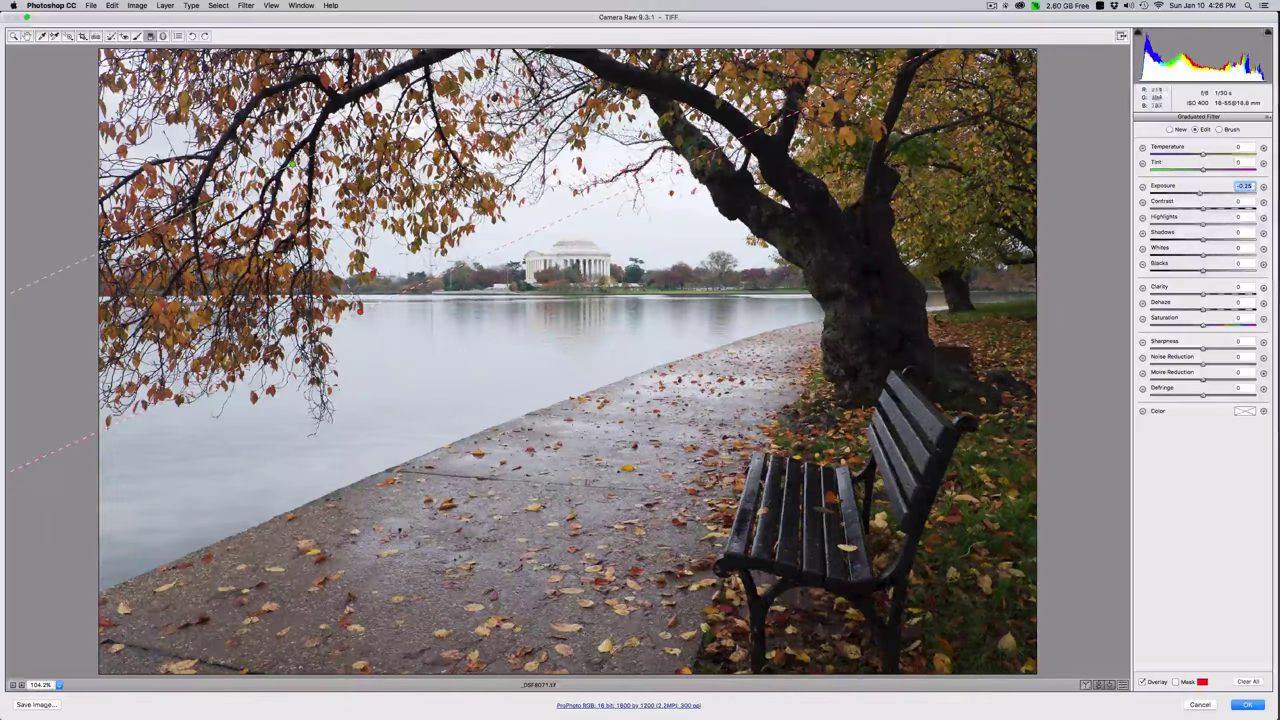
pyautogui.press('z')
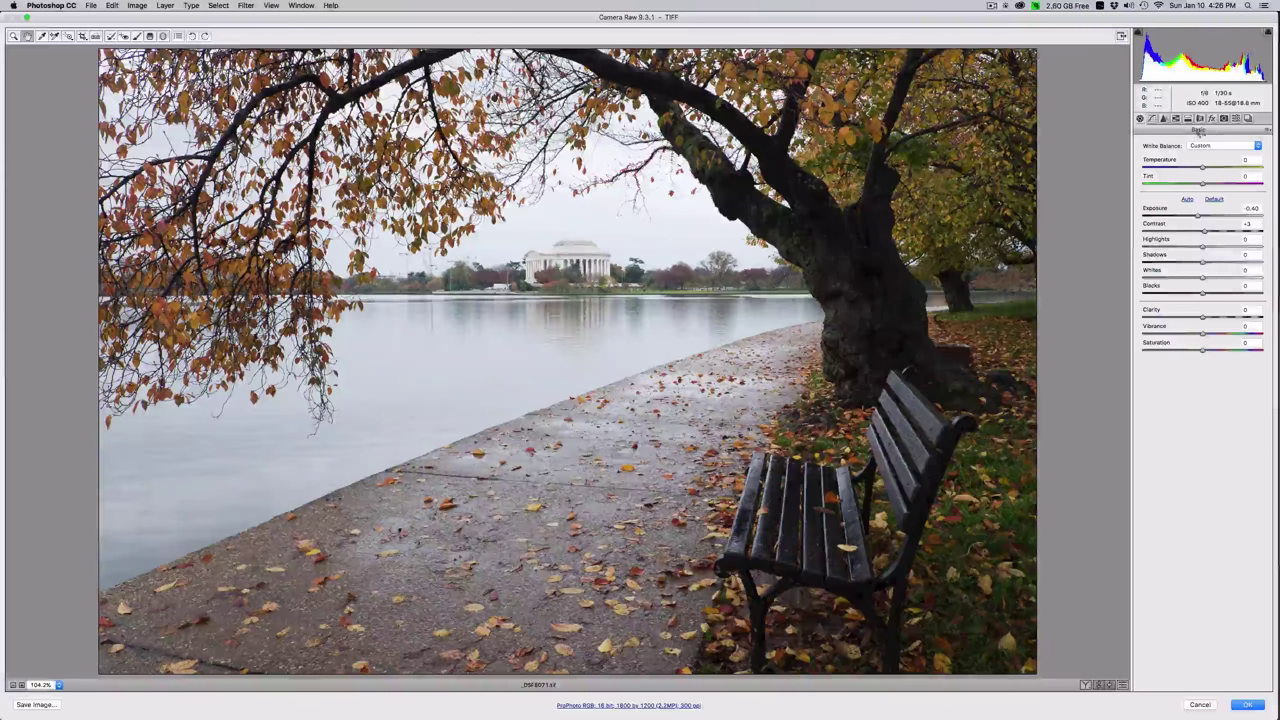
# Sharpen the photo with an Amount of 48 and set Masking to 100 while previewing the edge mask.
pyautogui.click(1164, 119)
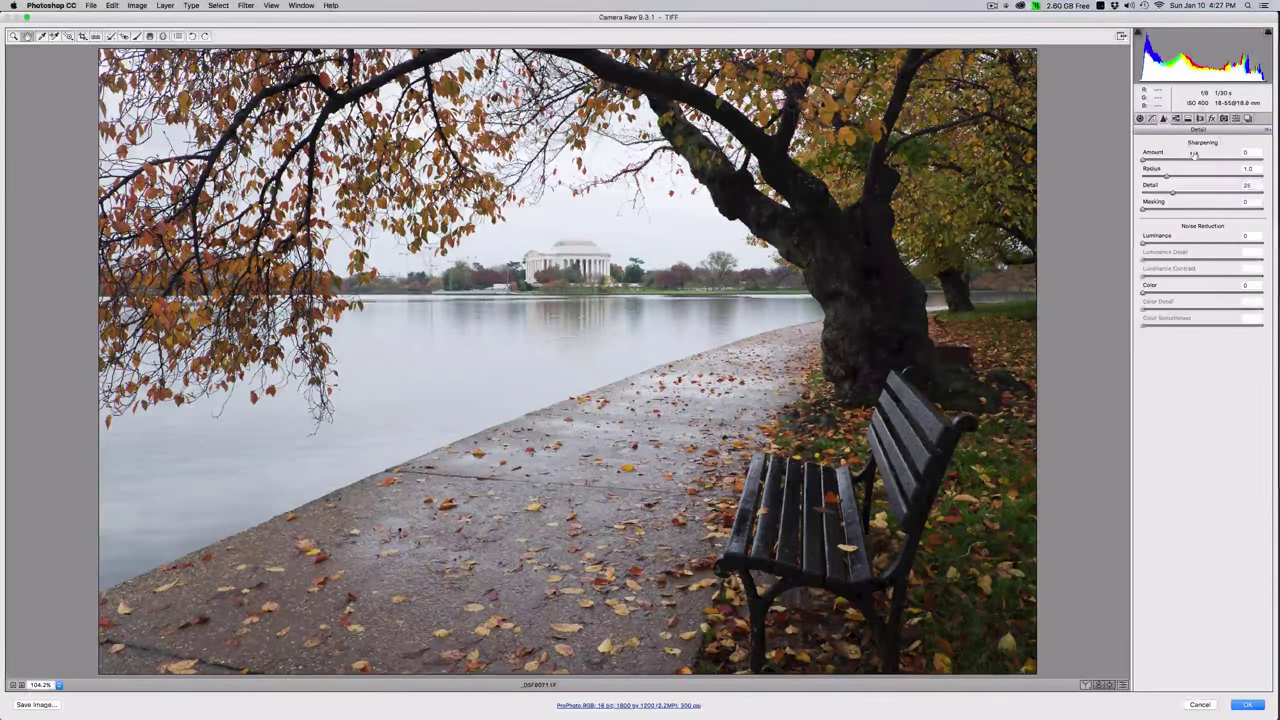
pyautogui.moveTo(1146, 162); pyautogui.dragTo(1181, 162)
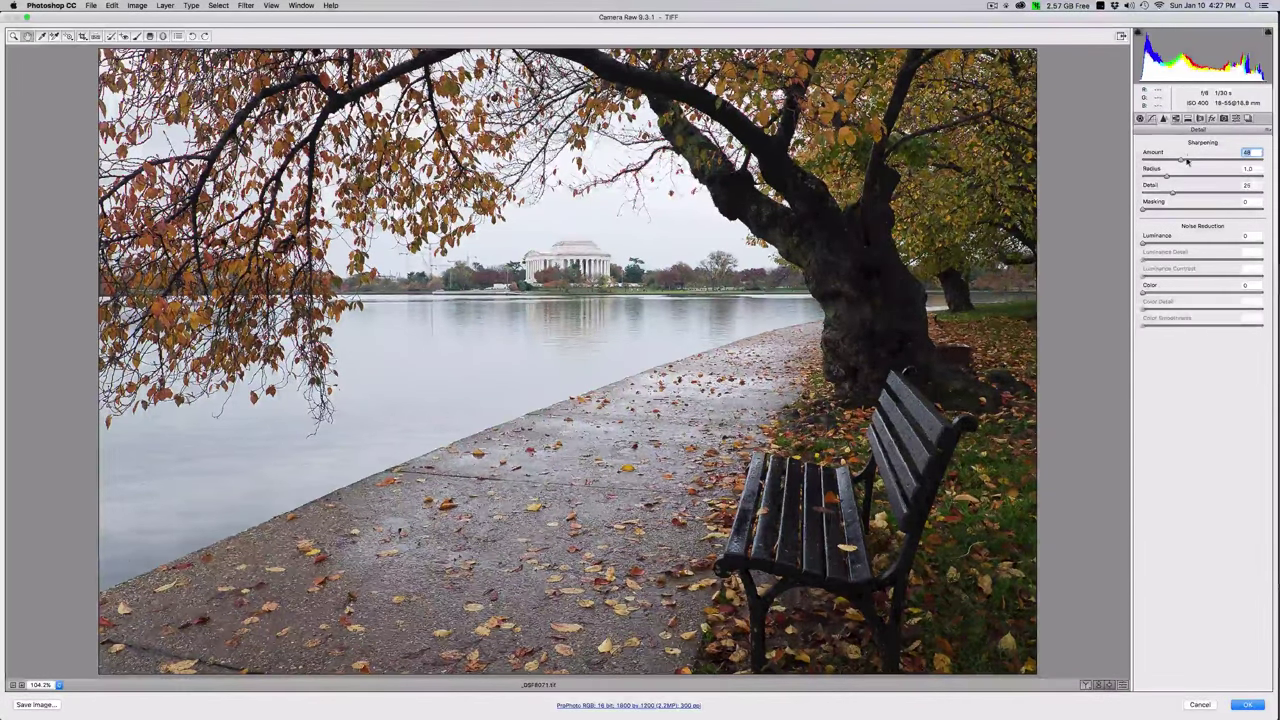
pyautogui.moveTo(1182, 160)
pyautogui.mouseDown()
pyautogui.moveTo(1239, 156)
pyautogui.moveTo(1182, 158)
pyautogui.mouseUp()
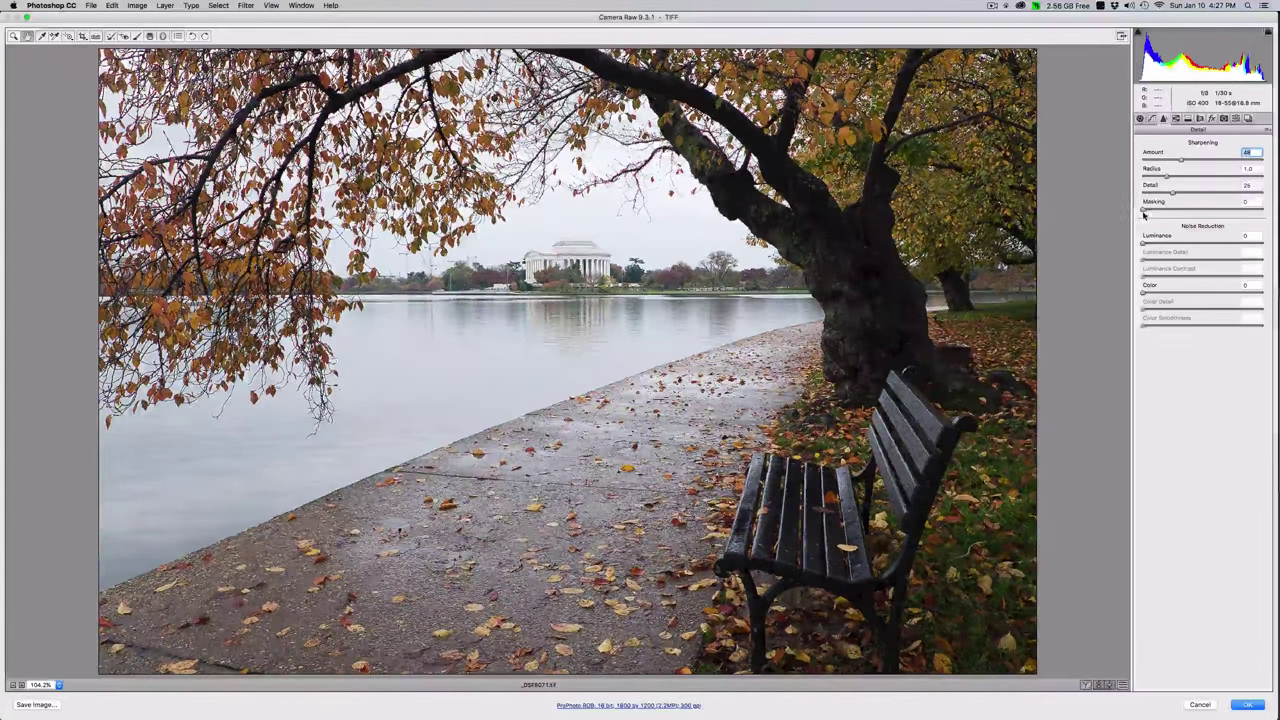
pyautogui.press('alt')
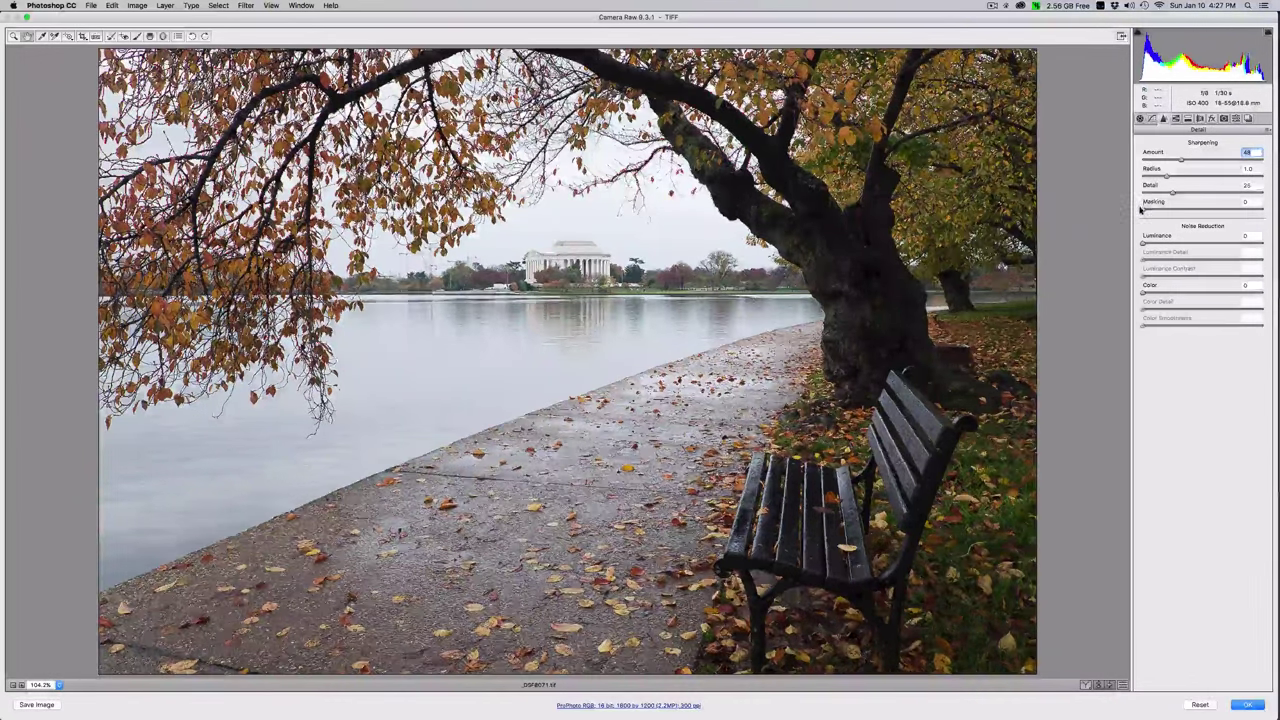
pyautogui.keyDown('alt'); pyautogui.click(1142, 209); pyautogui.keyUp('alt')
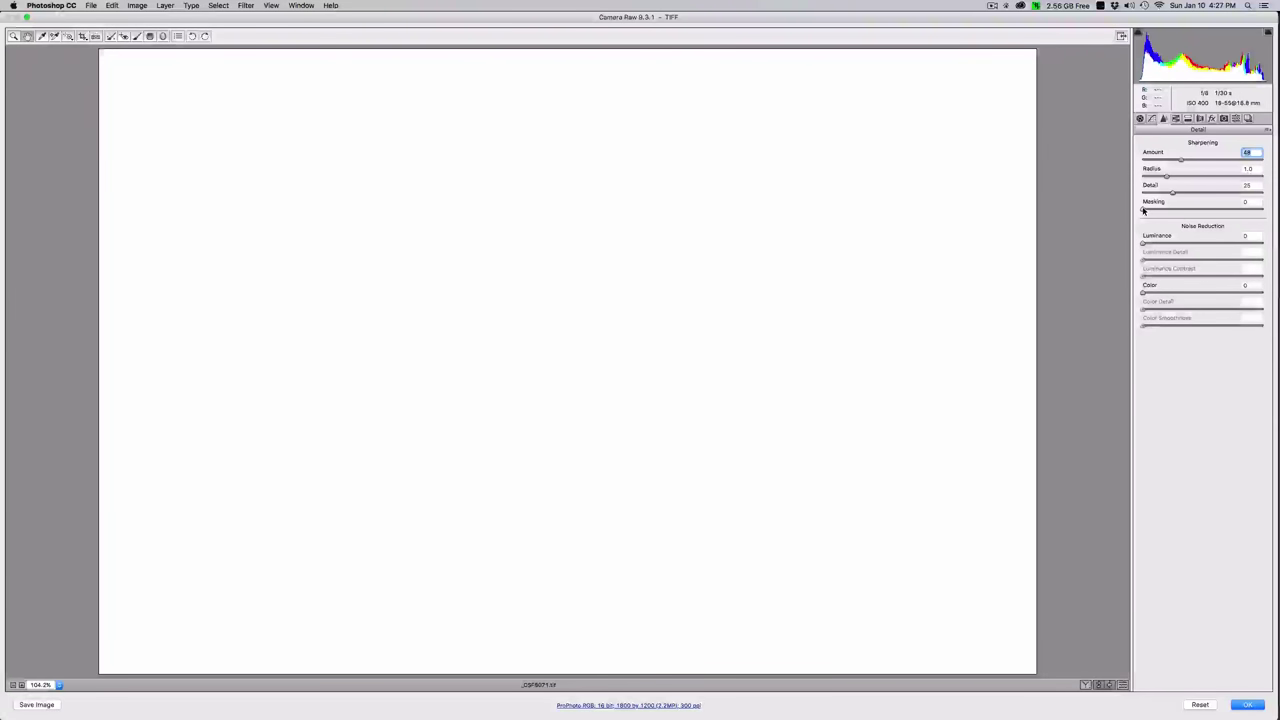
pyautogui.moveTo(1144, 210); pyautogui.dragTo(1265, 212)
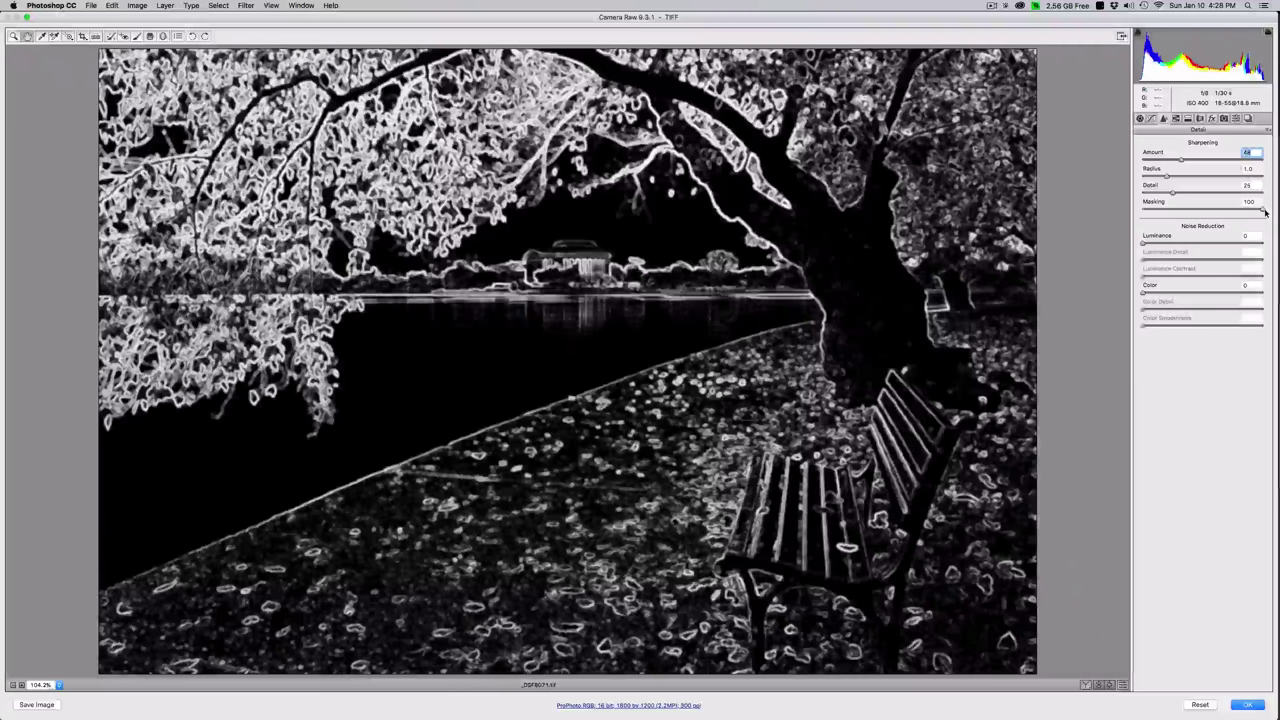
pyautogui.moveTo(1262, 211); pyautogui.dragTo(1262, 211)
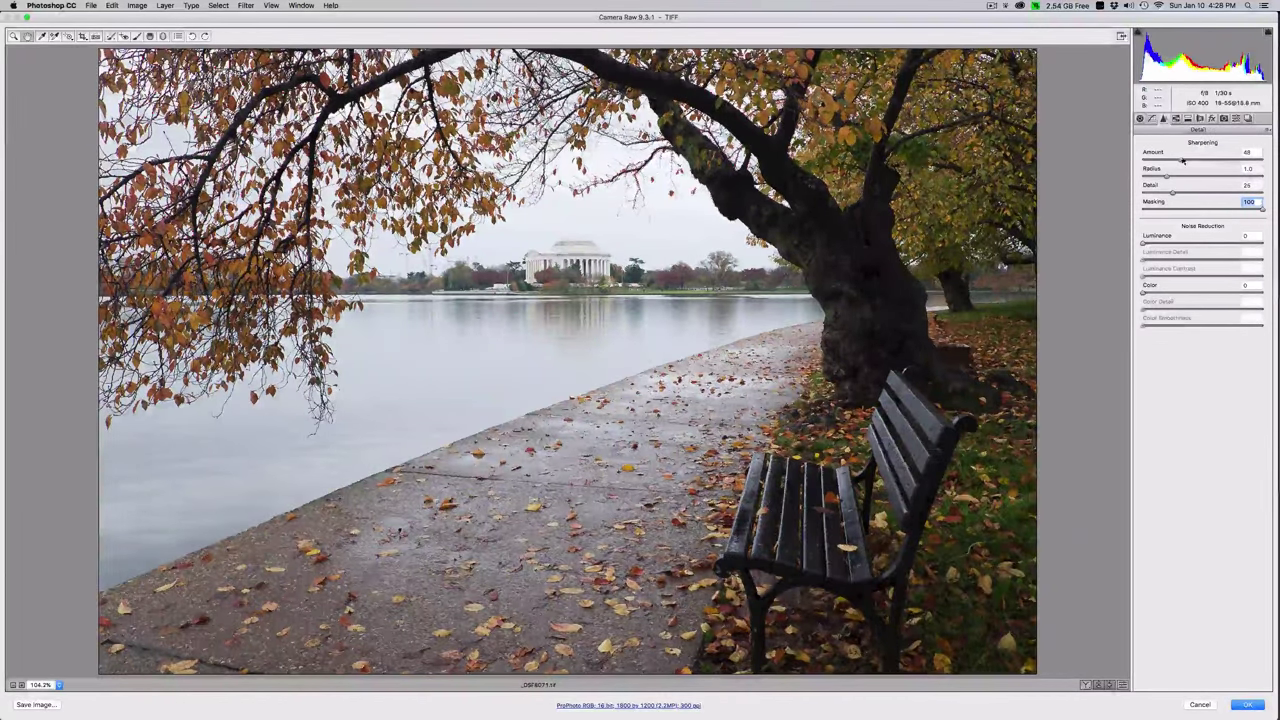
# Reduce the sharpening Amount to 36.
pyautogui.moveTo(1178, 161); pyautogui.dragTo(1176, 161)
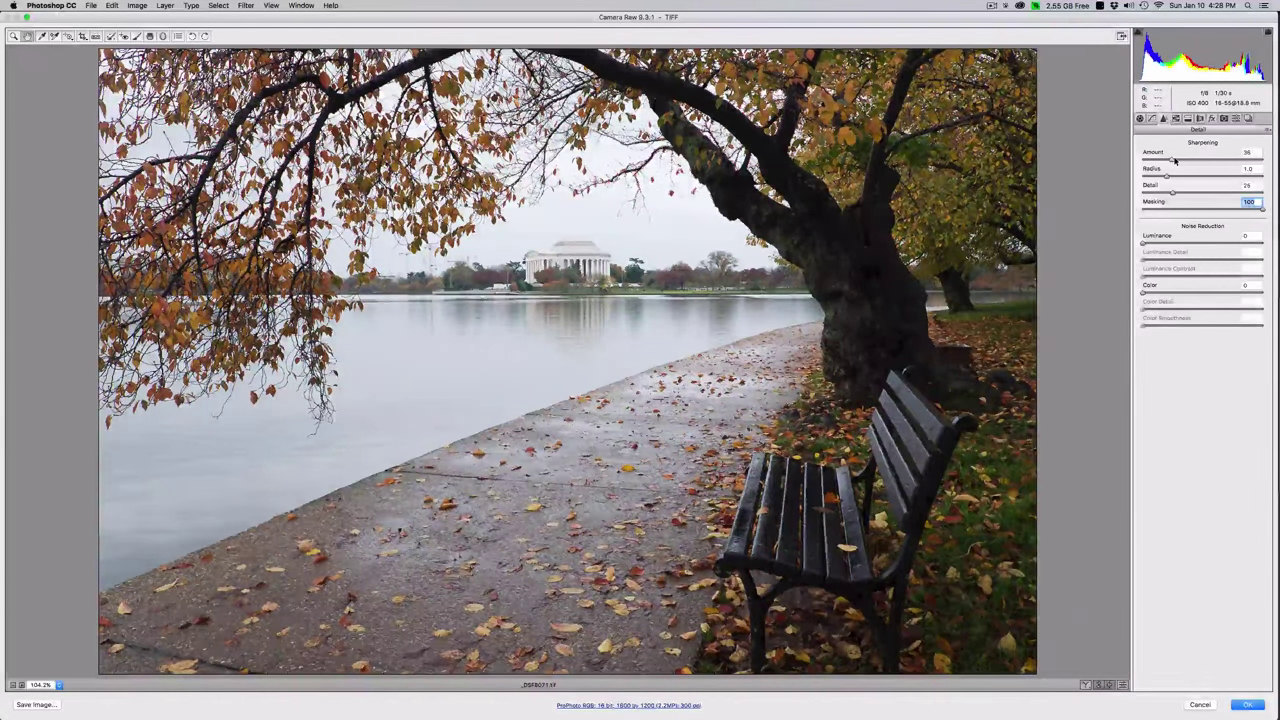
pyautogui.click(1176, 160)
pyautogui.press('Down')
pyautogui.press('Down')
pyautogui.press('Down')
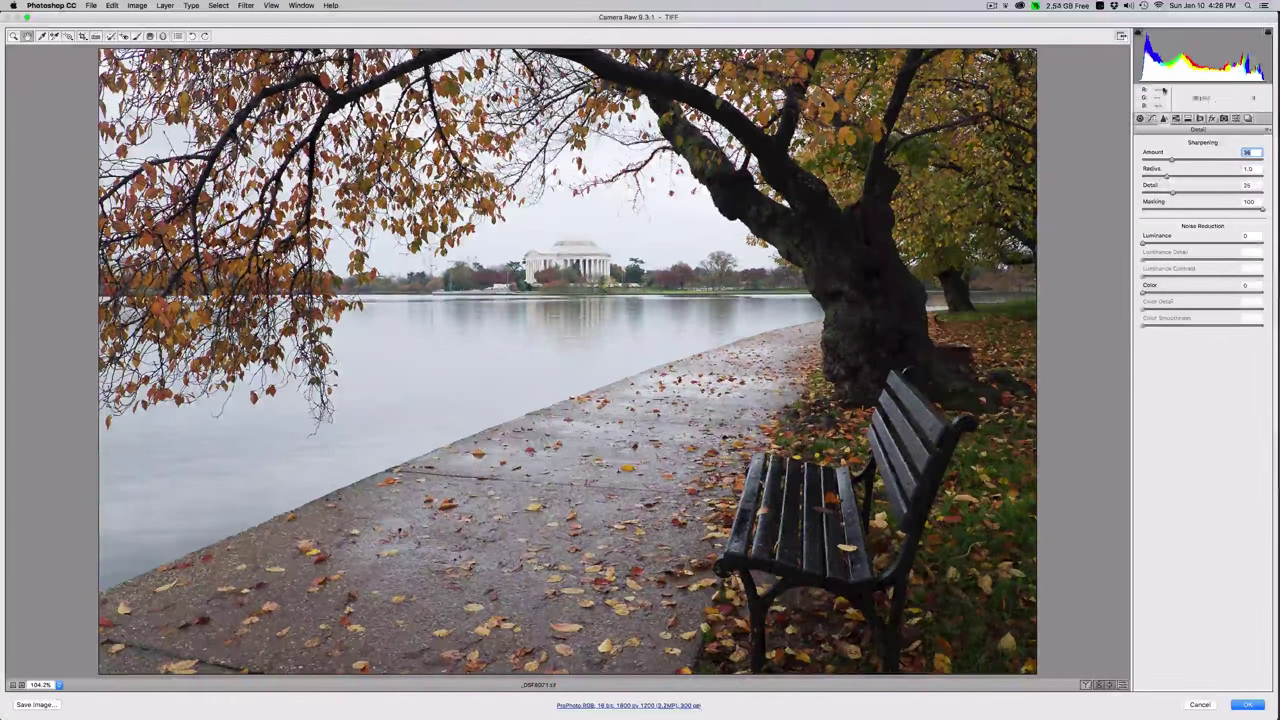
# Set Clarity to +15 and Vibrance to about +49, then apply the Camera Raw edits to the photo.
pyautogui.click(1139, 118)
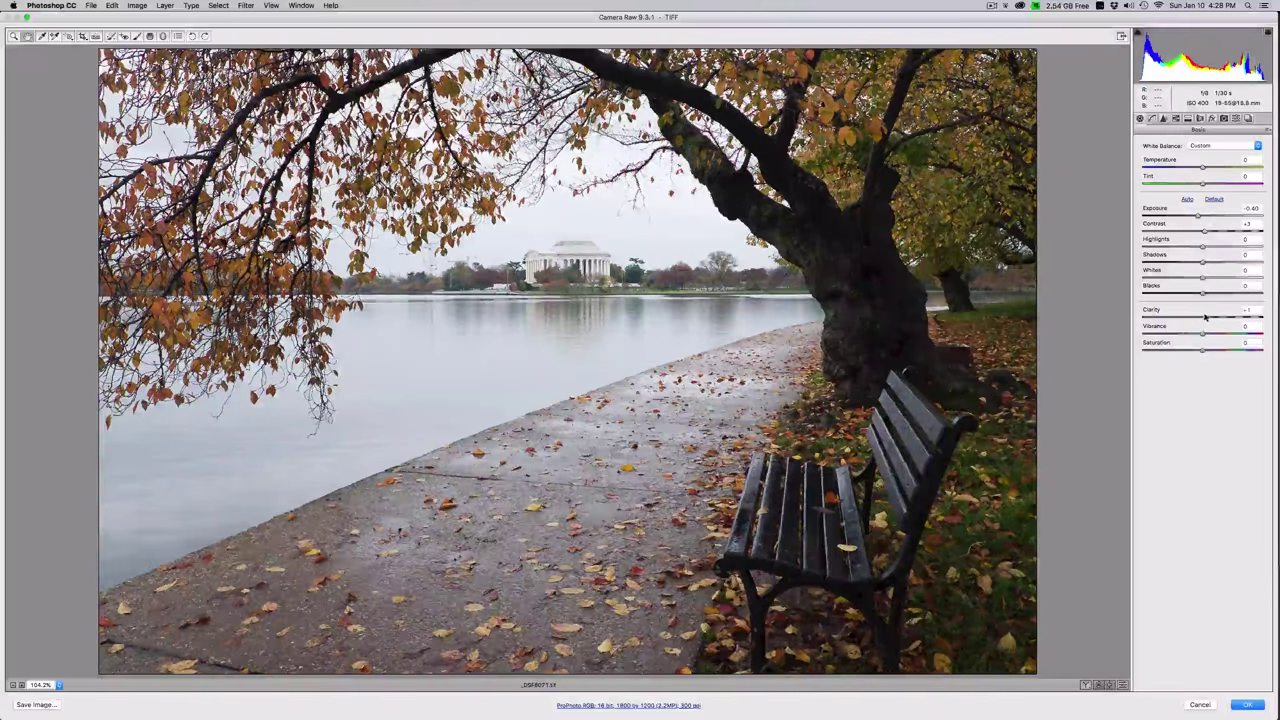
pyautogui.moveTo(1206, 317); pyautogui.dragTo(1232, 331)
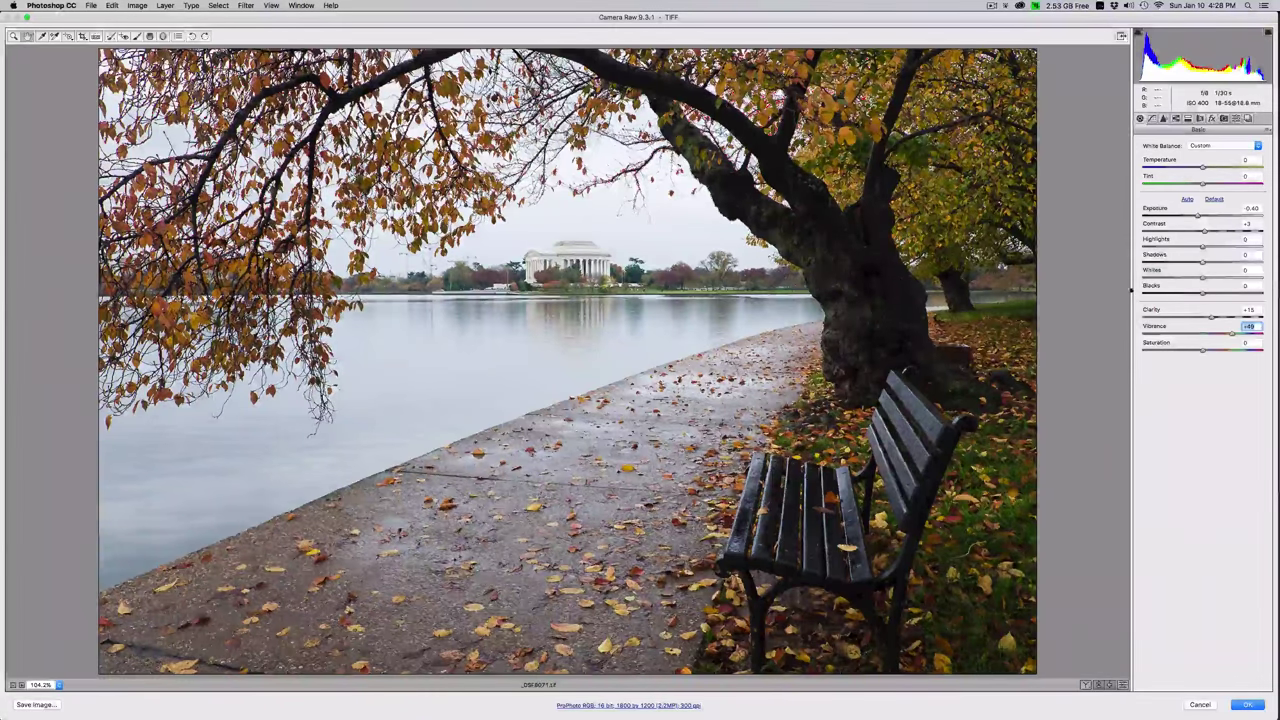
pyautogui.click(1248, 704)
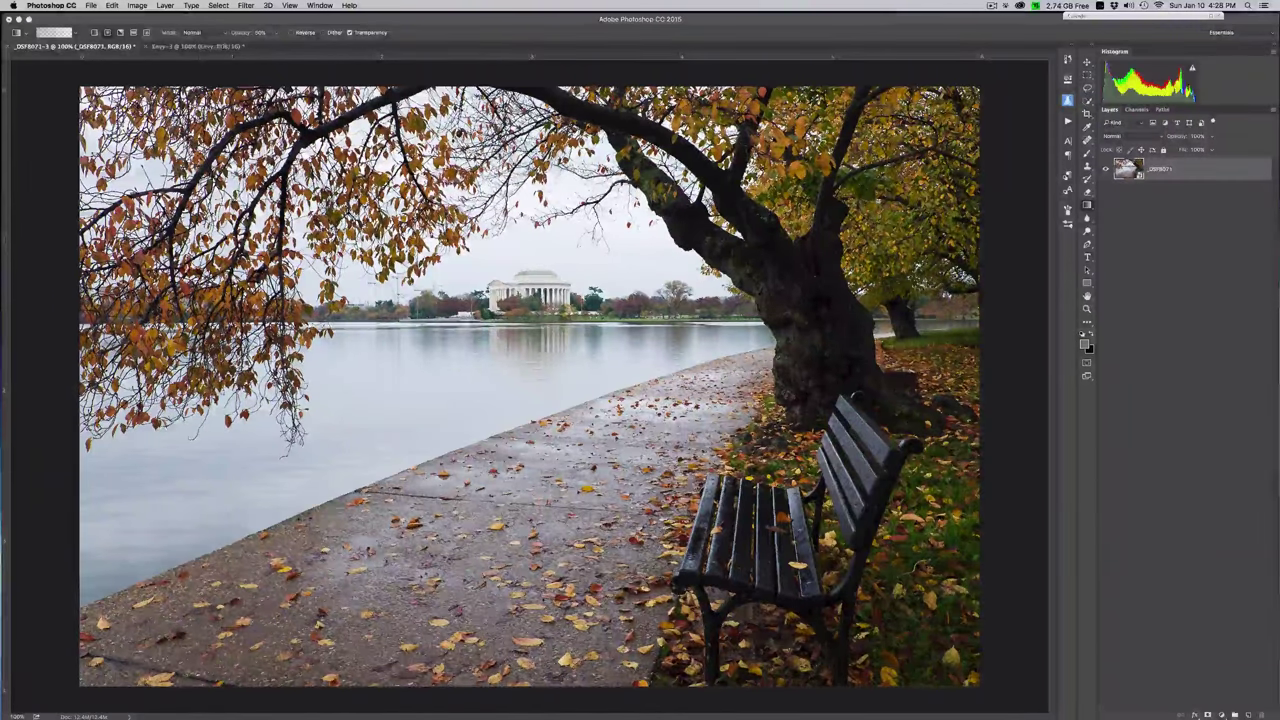
# Move the Envy texture into the _DSF8071 document as the upper layer and align it to cover the whole photo.
pyautogui.click(204, 47)
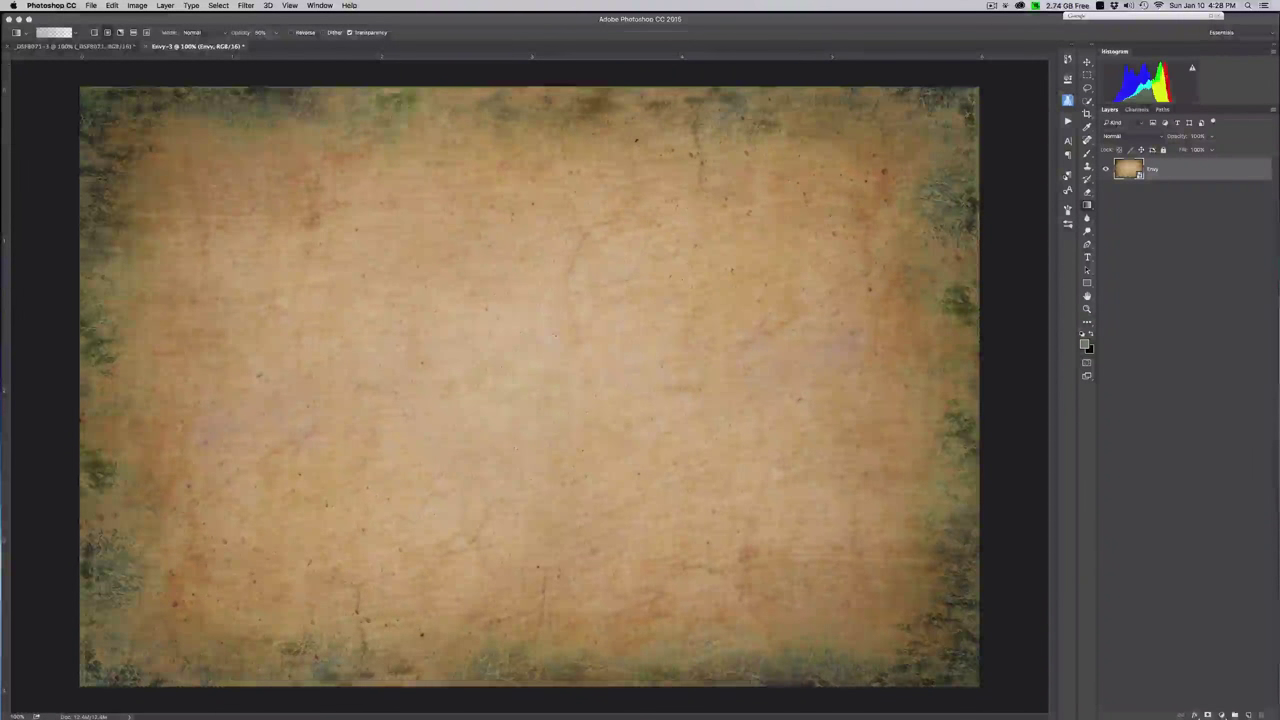
pyautogui.click(1087, 62)
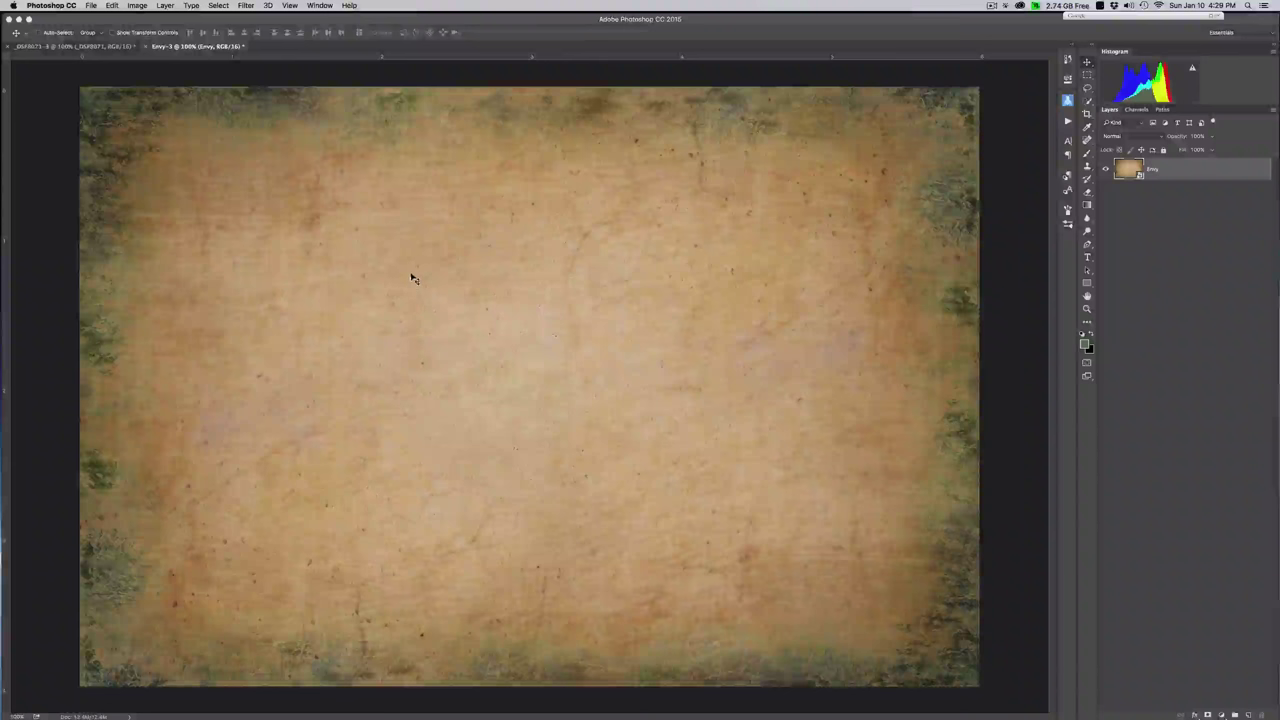
pyautogui.moveTo(414, 277); pyautogui.dragTo(500, 150)
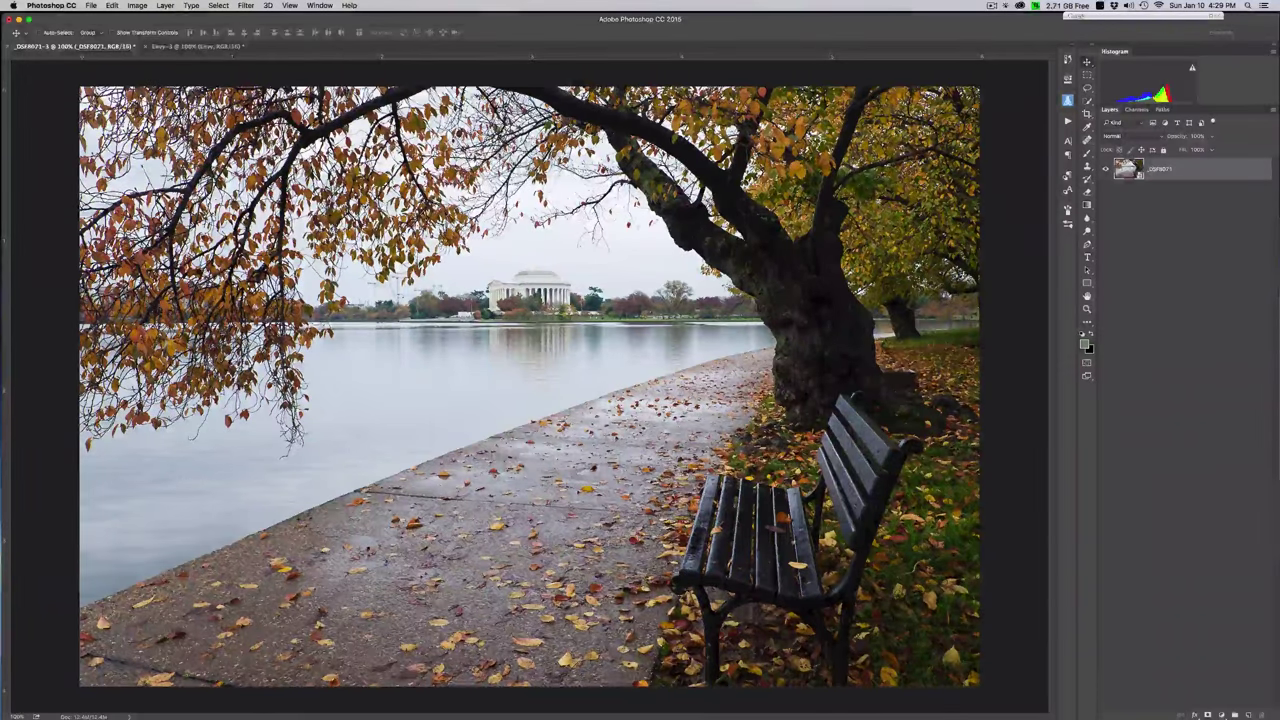
pyautogui.moveTo(316, 175); pyautogui.dragTo(516, 120)
pyautogui.moveTo(424, 358); pyautogui.dragTo(468, 374)
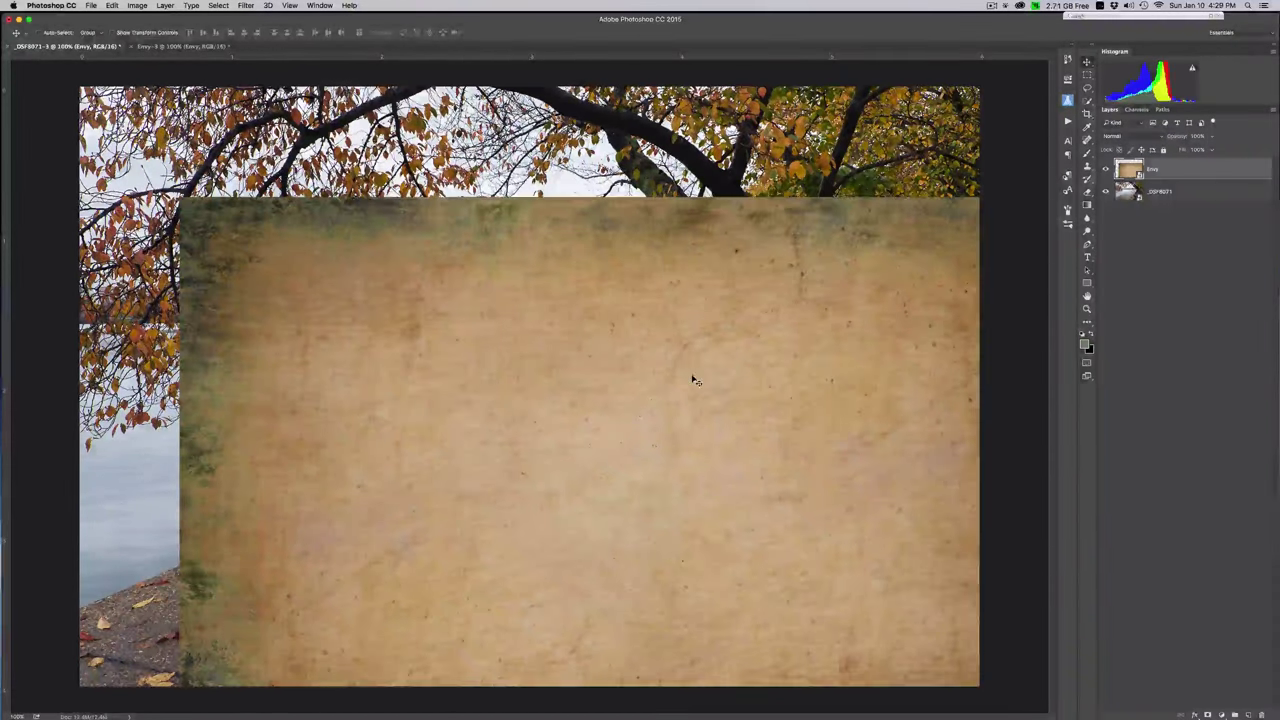
pyautogui.moveTo(818, 490); pyautogui.dragTo(712, 384)
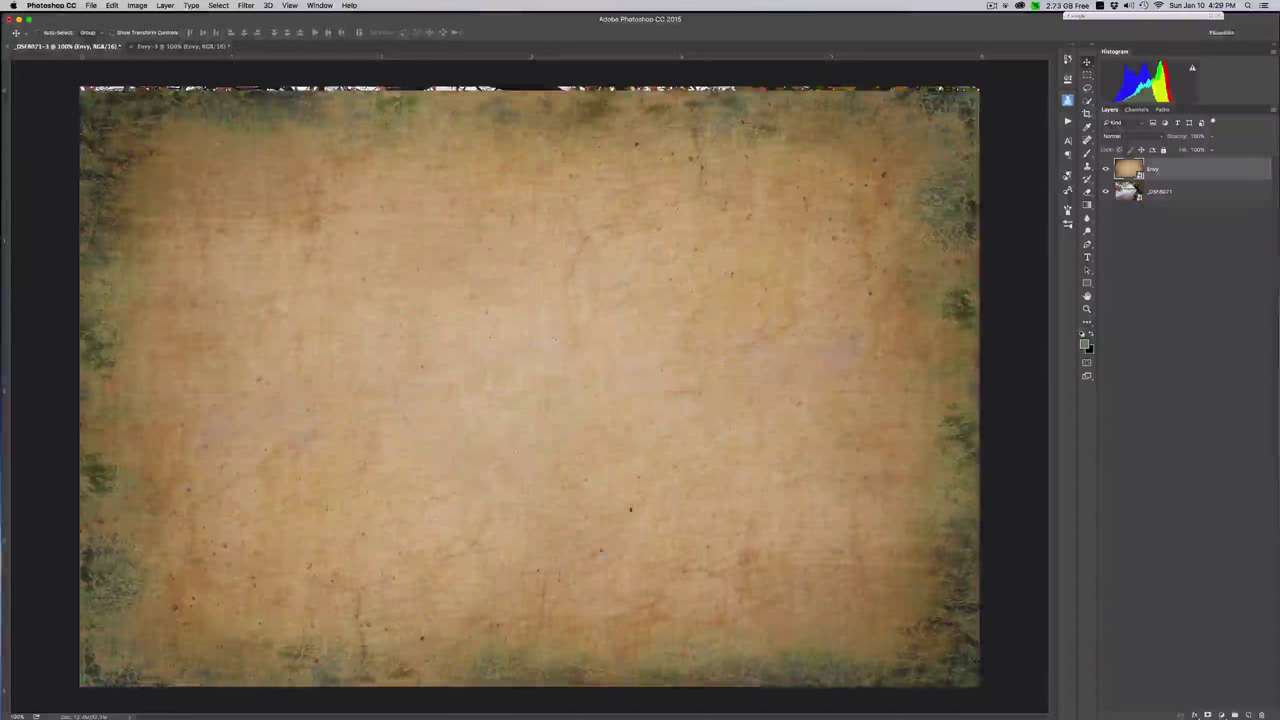
pyautogui.moveTo(657, 462); pyautogui.dragTo(659, 456)
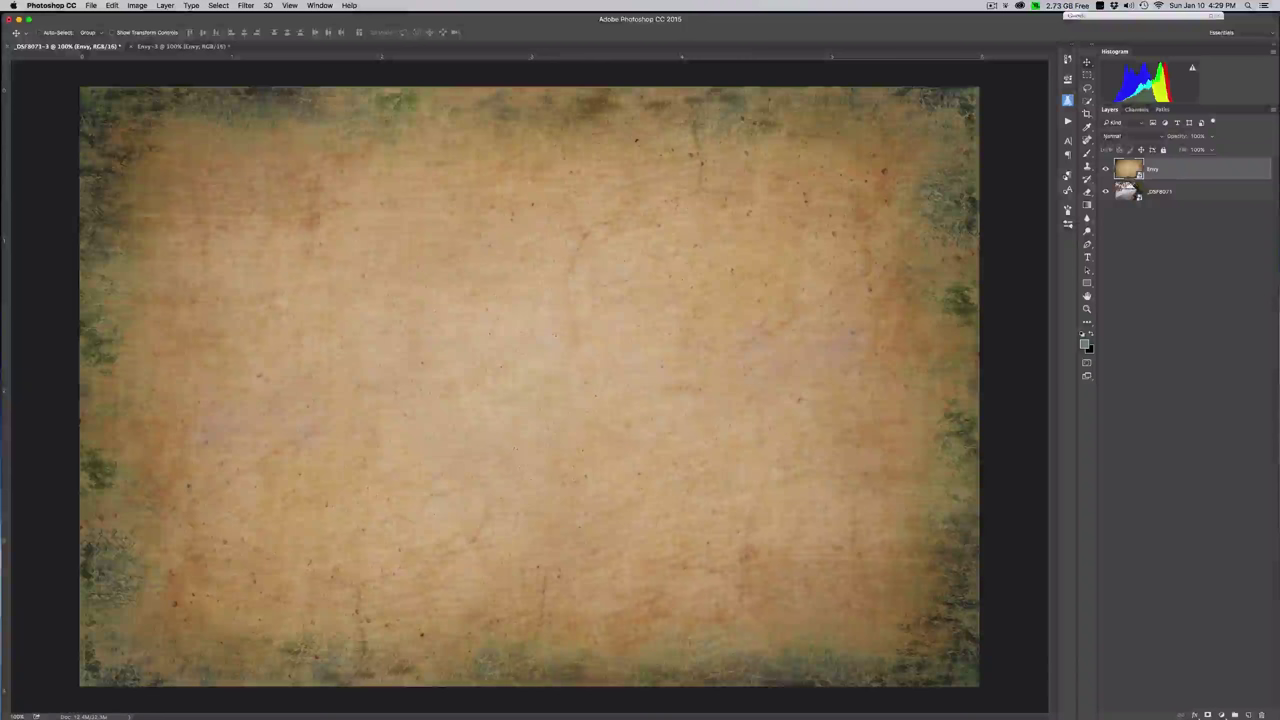
# Try the Darken and Multiply blend modes on the Envy texture layer.
pyautogui.click(1158, 137)
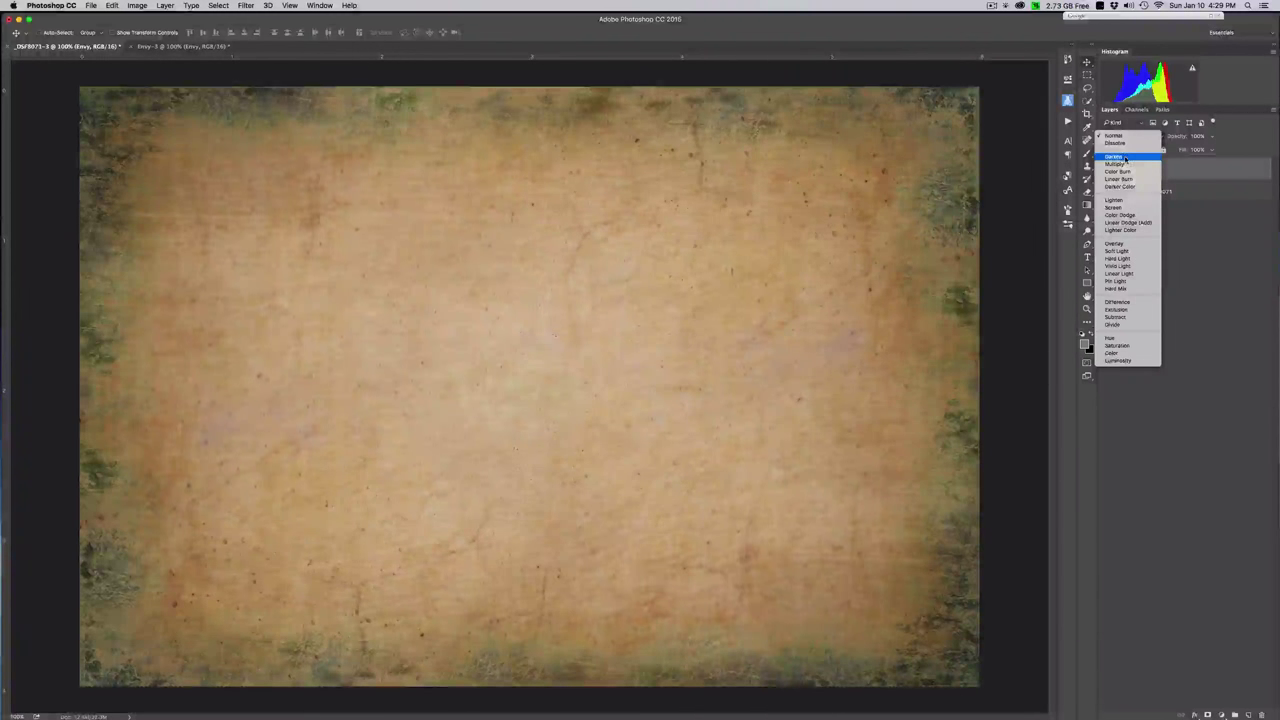
pyautogui.click(1121, 158)
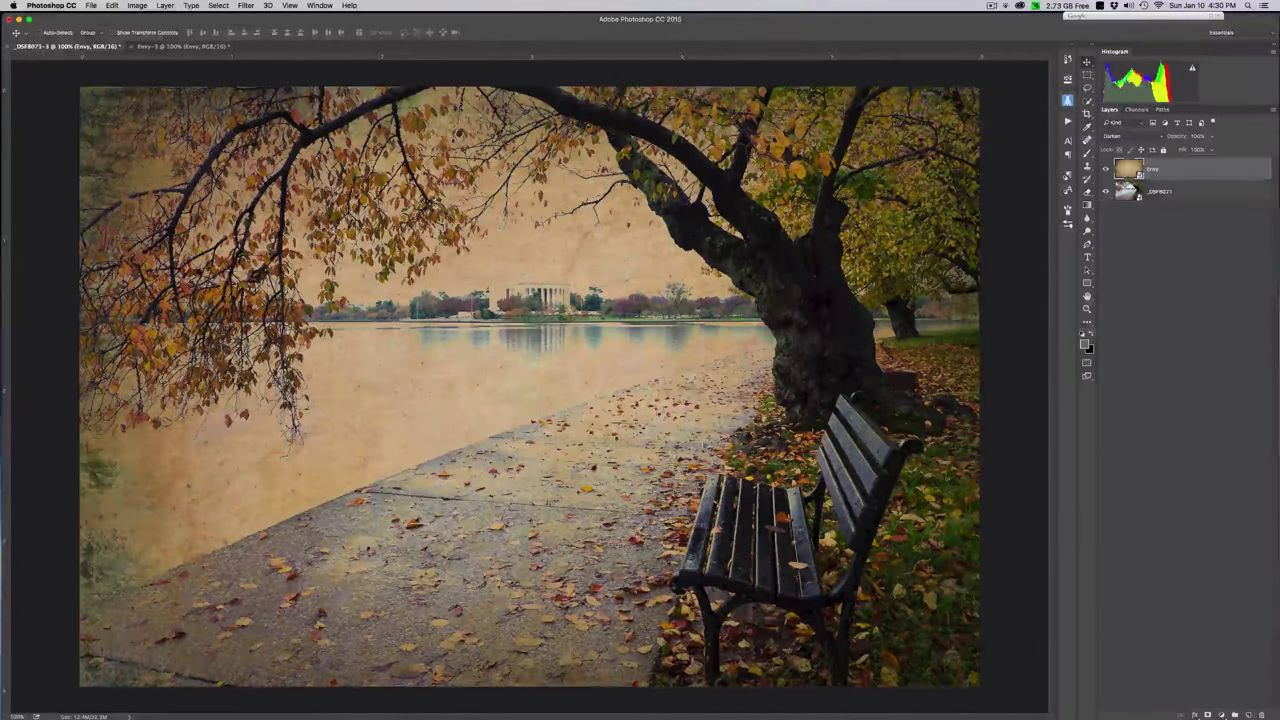
pyautogui.click(1145, 137)
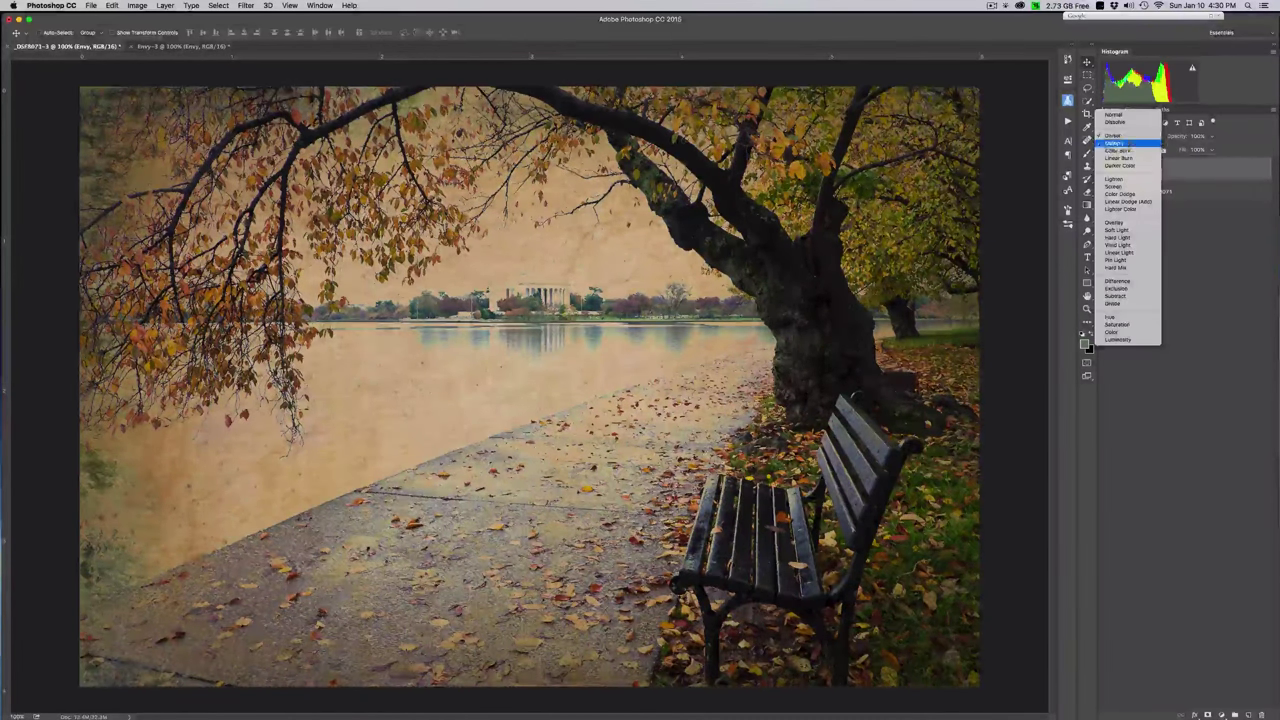
pyautogui.click(1157, 146)
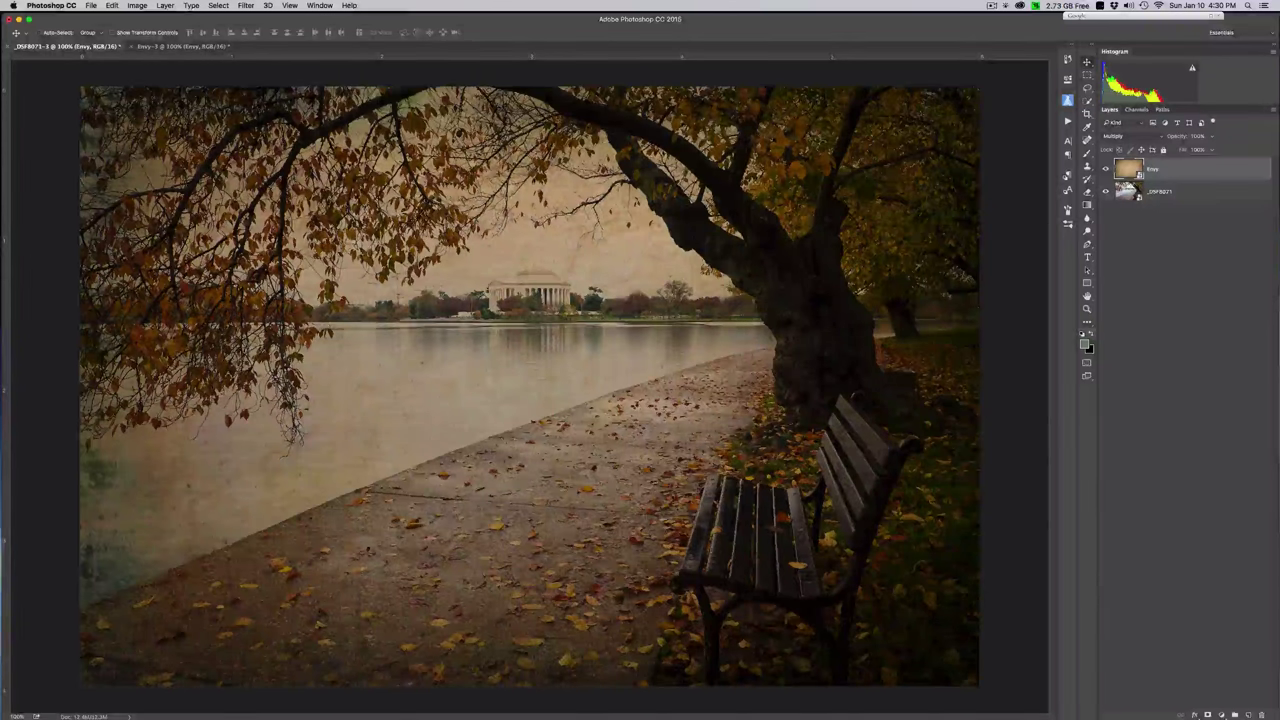
# Try the Lighten and Screen blend modes on the Envy texture layer.
pyautogui.click(1140, 136)
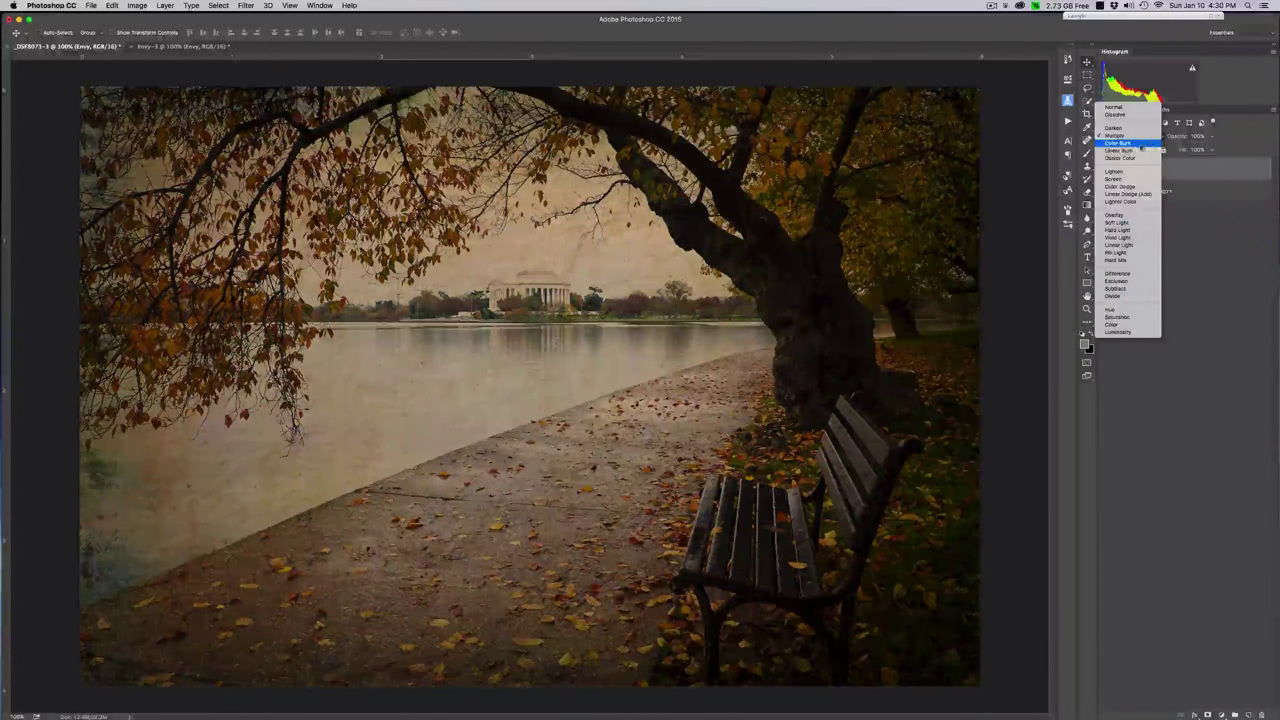
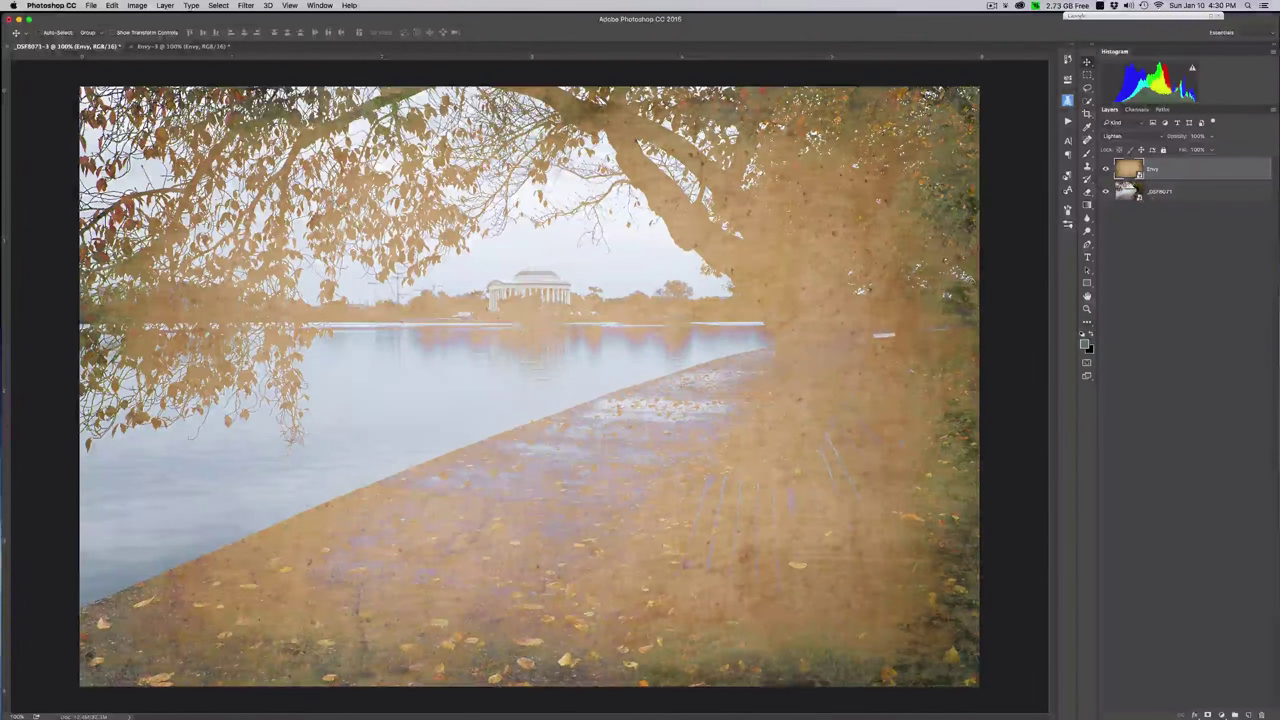
pyautogui.click(1120, 135)
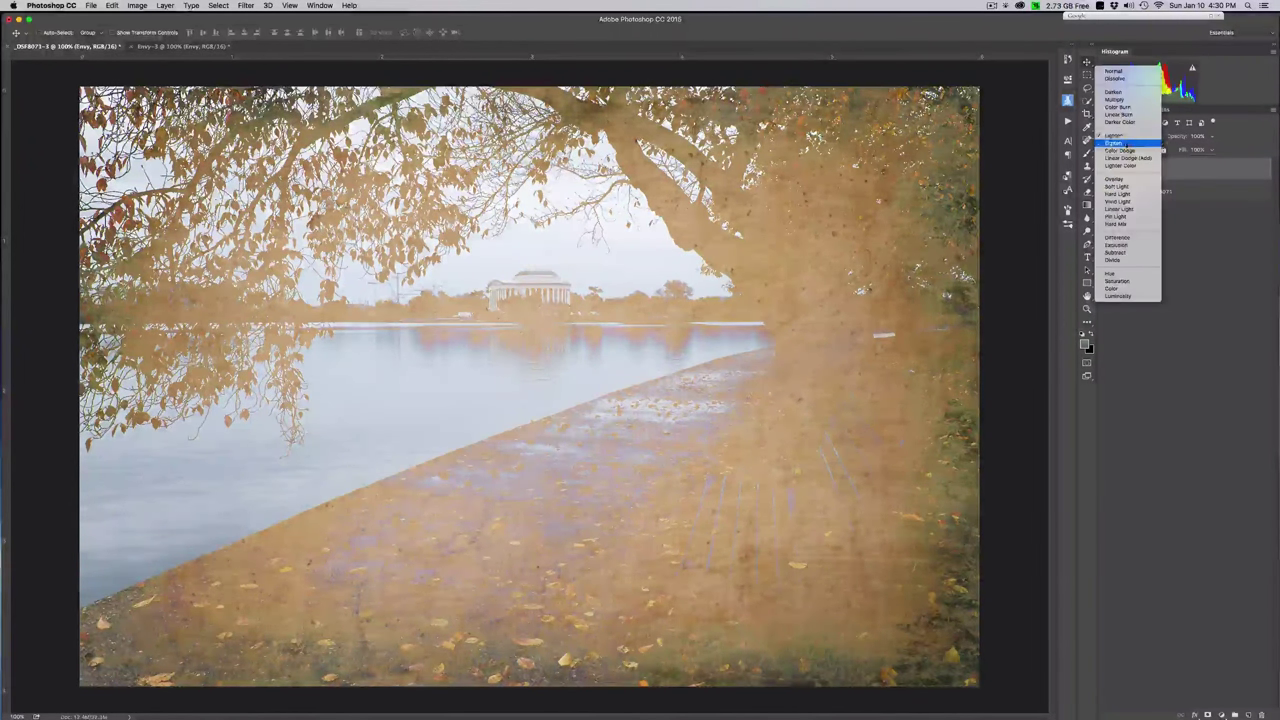
pyautogui.click(1113, 137)
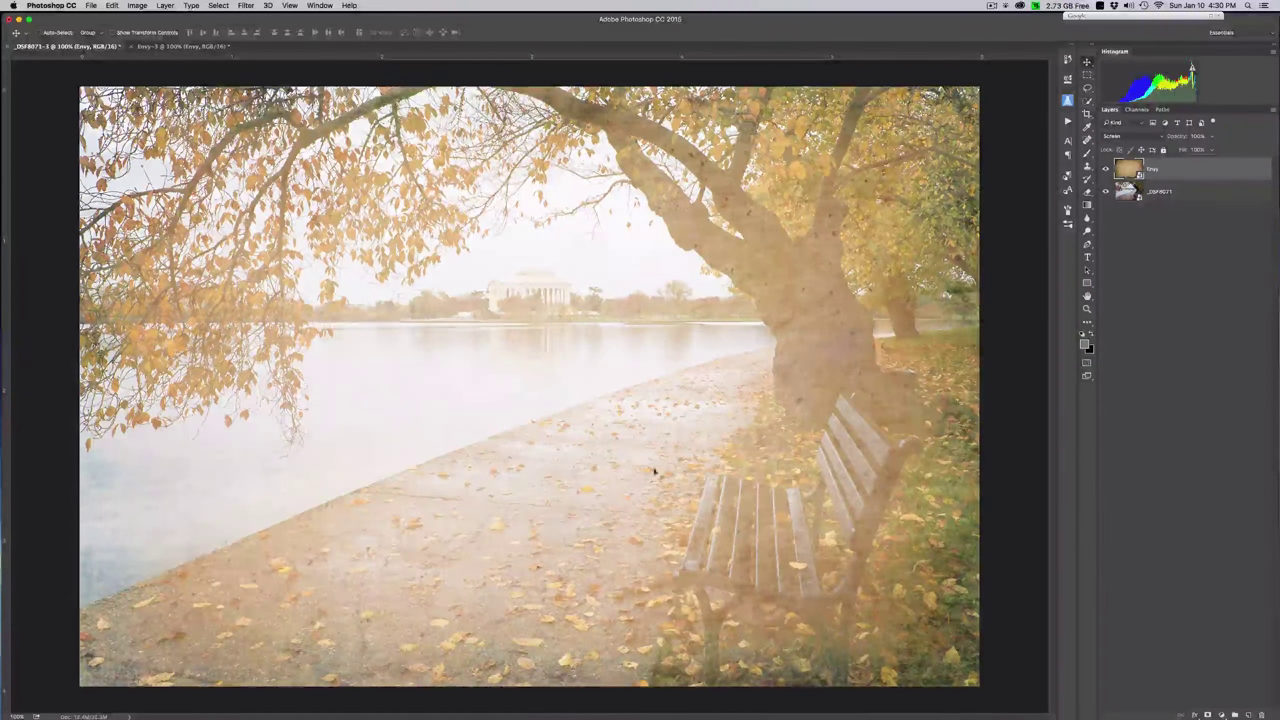
# Try the Overlay and Soft Light blend modes on the Envy texture layer.
pyautogui.click(1148, 136)
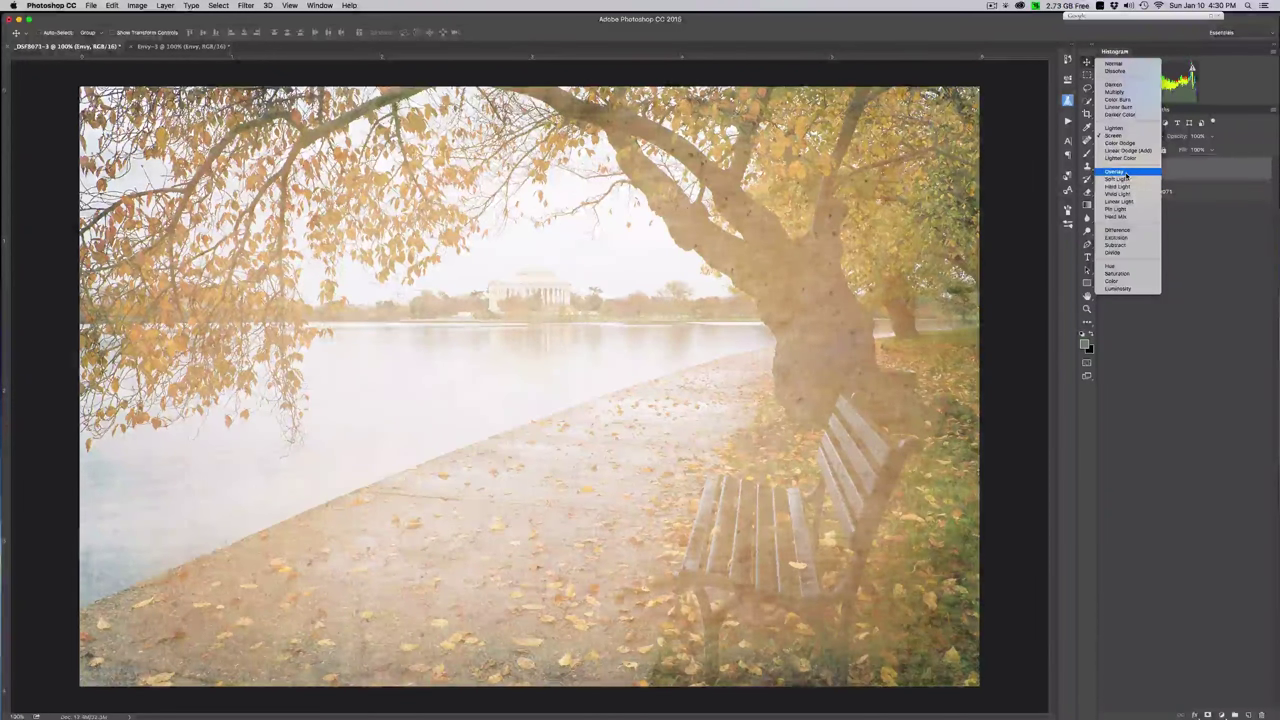
pyautogui.click(1126, 173)
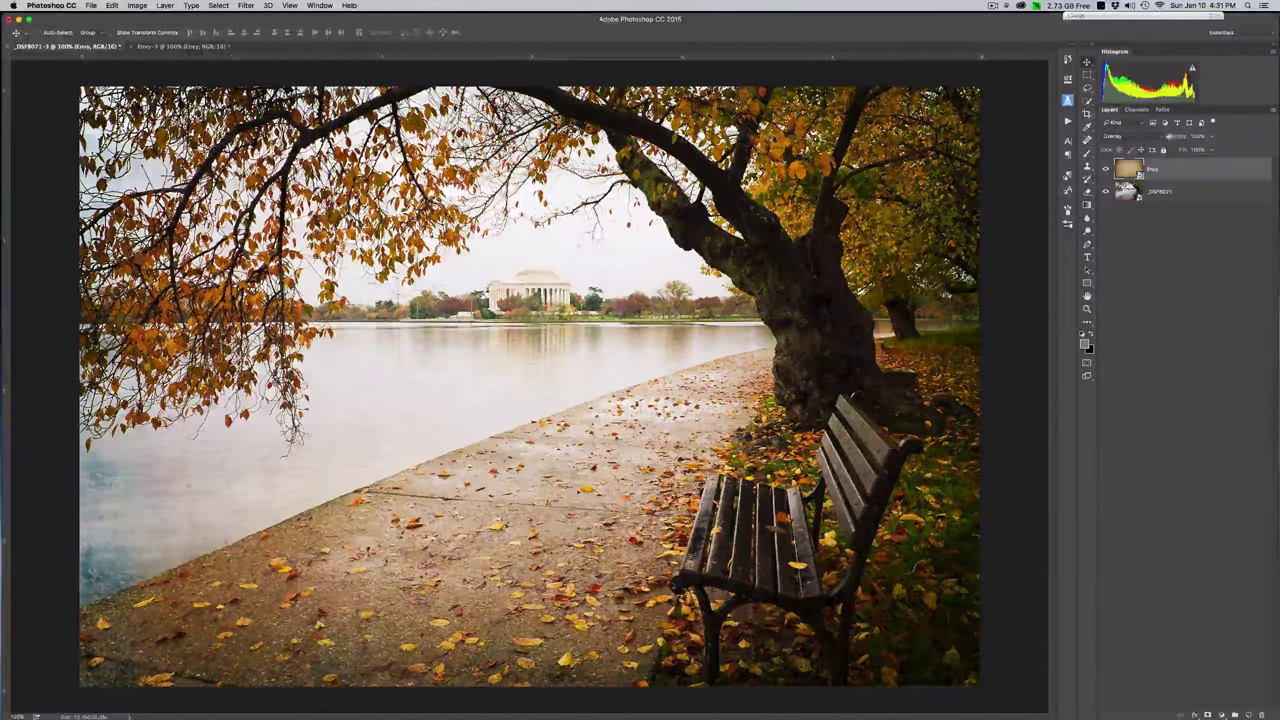
pyautogui.click(1125, 136)
pyautogui.click(1118, 144)
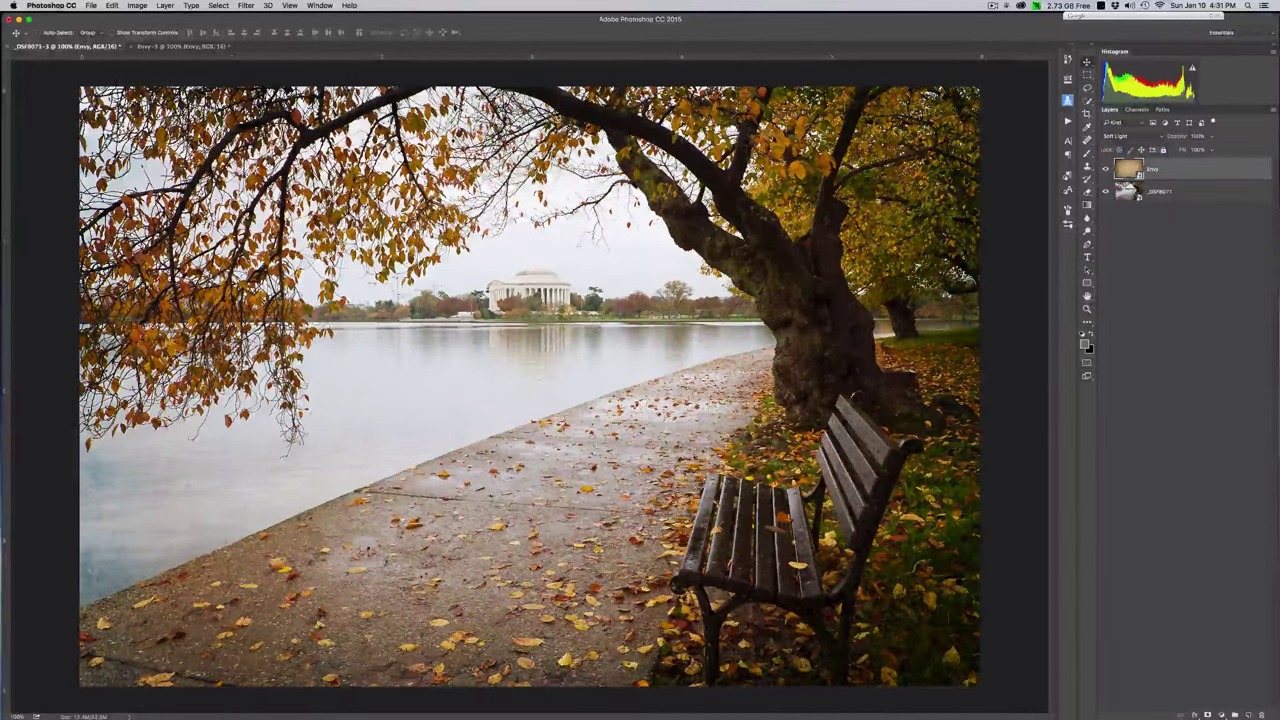
# Set the Envy layer's blend mode to Multiply, try reduced layer opacities, and return the opacity to 100%.
pyautogui.click(1122, 135)
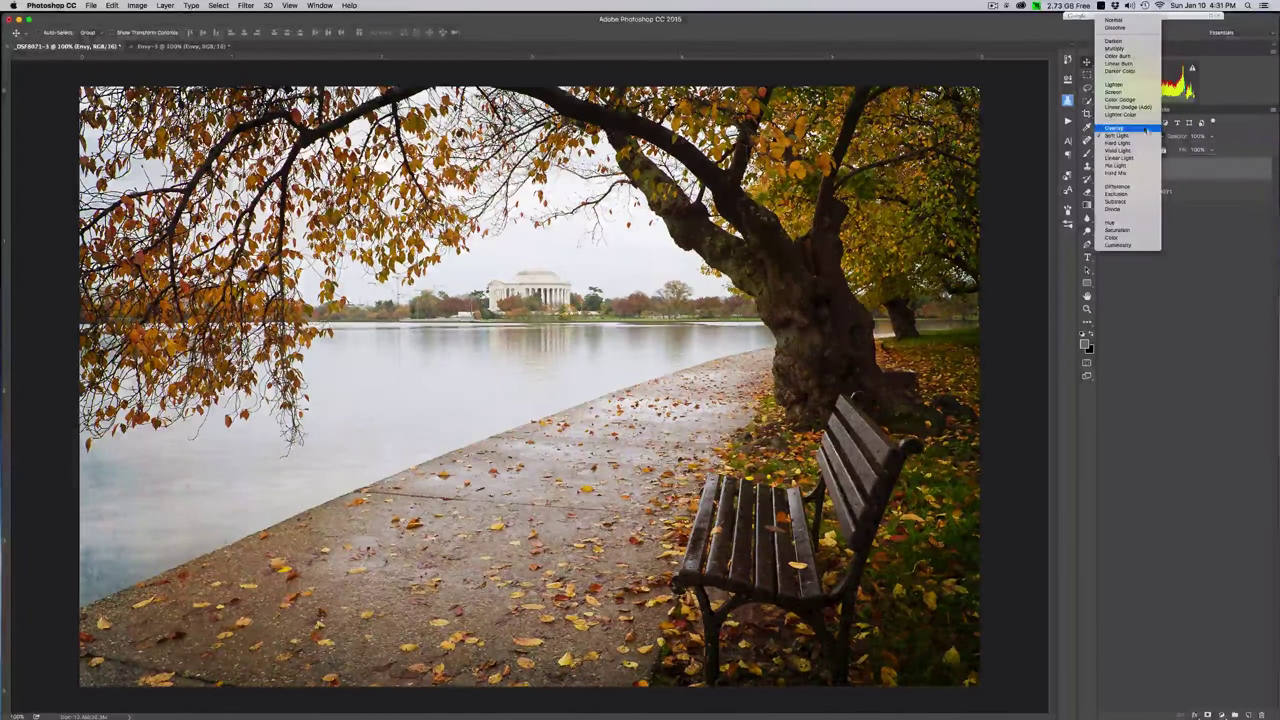
pyautogui.click(1128, 51)
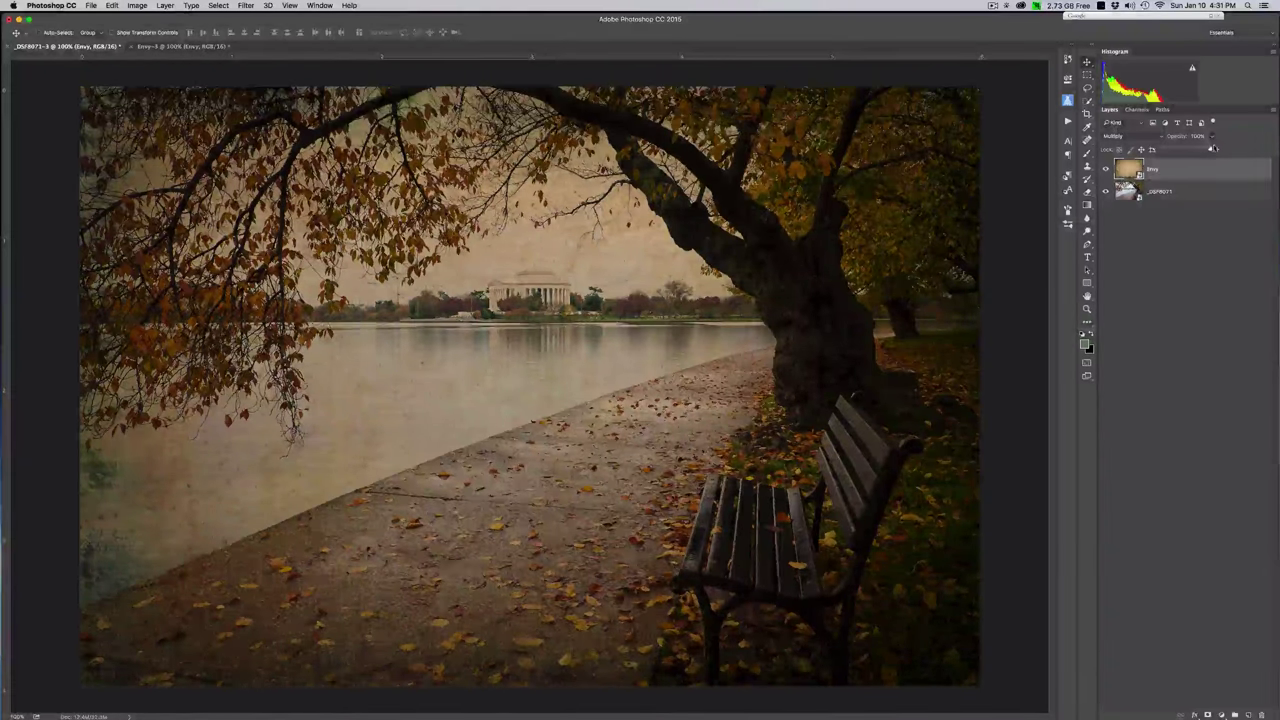
pyautogui.moveTo(1209, 149); pyautogui.dragTo(1187, 150)
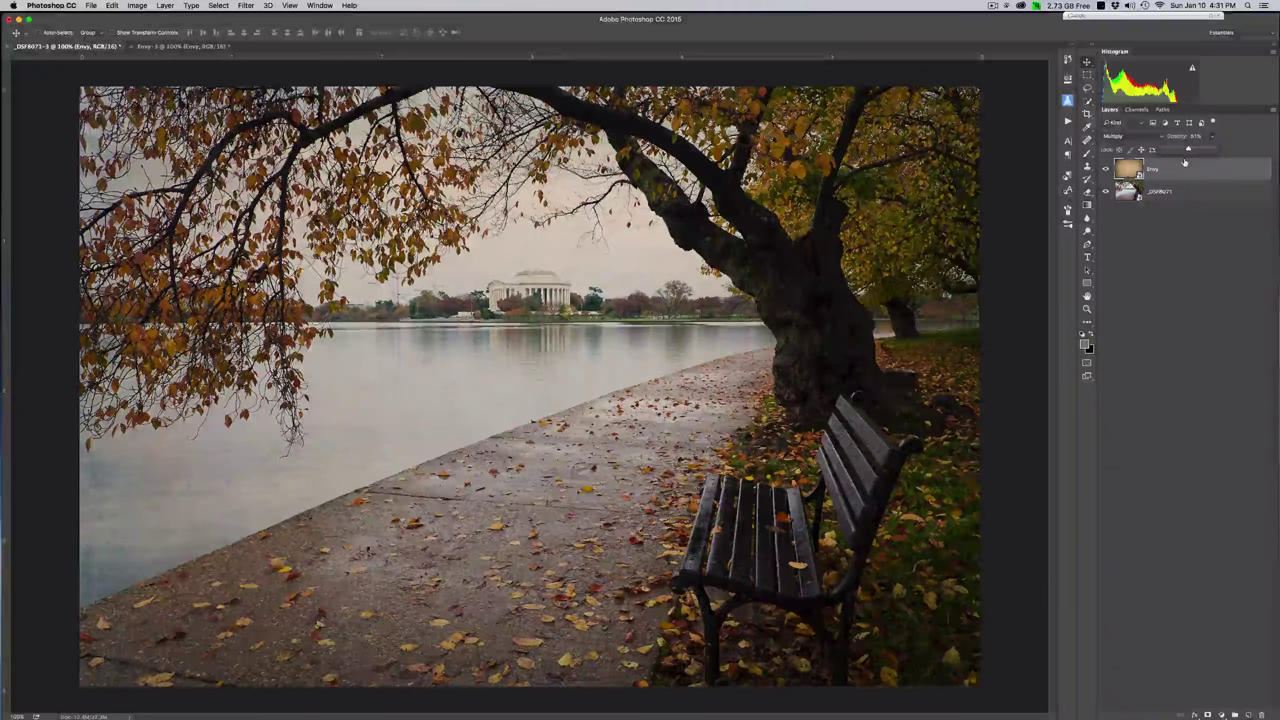
pyautogui.moveTo(1190, 149); pyautogui.dragTo(1199, 149)
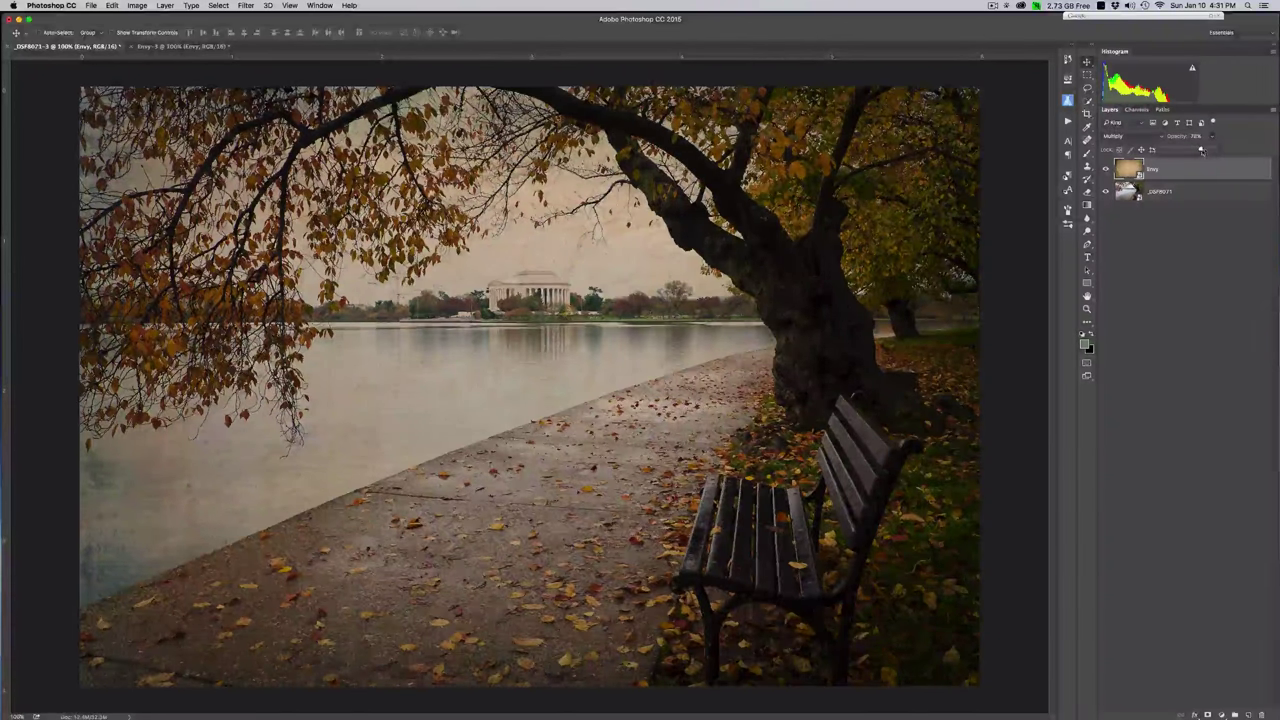
pyautogui.moveTo(1203, 150); pyautogui.dragTo(1210, 149)
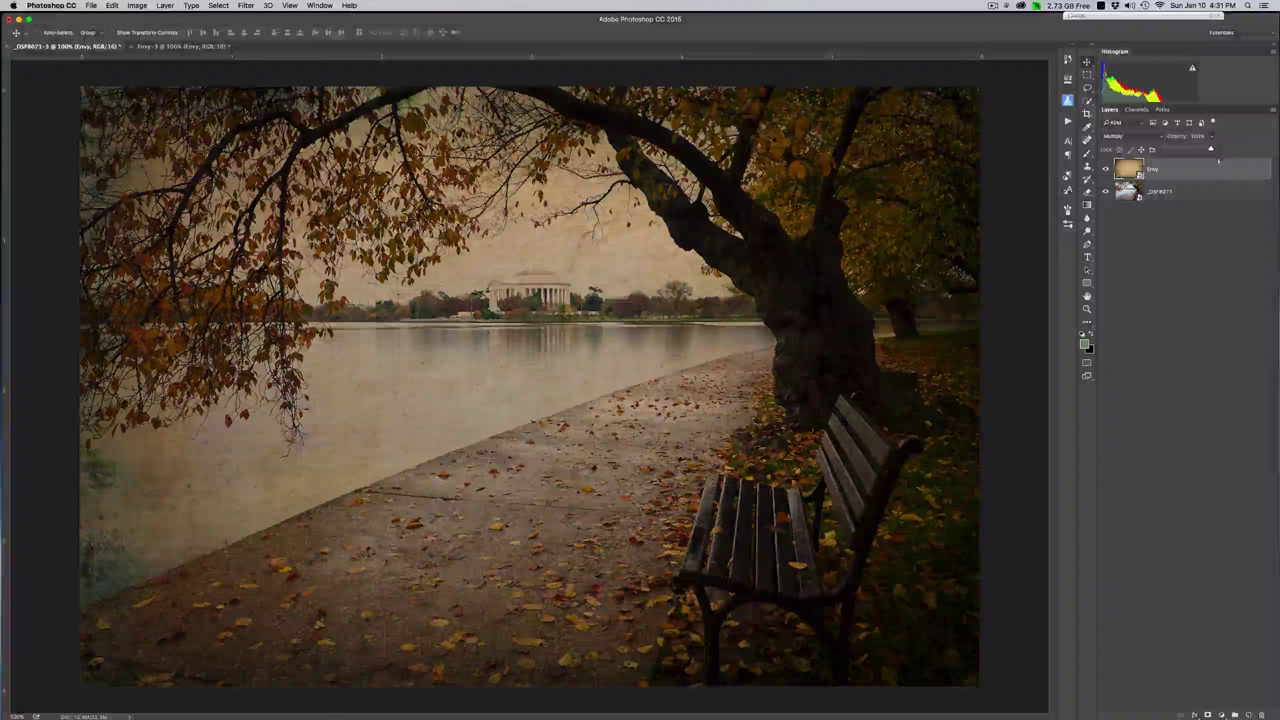
pyautogui.click(1205, 178)
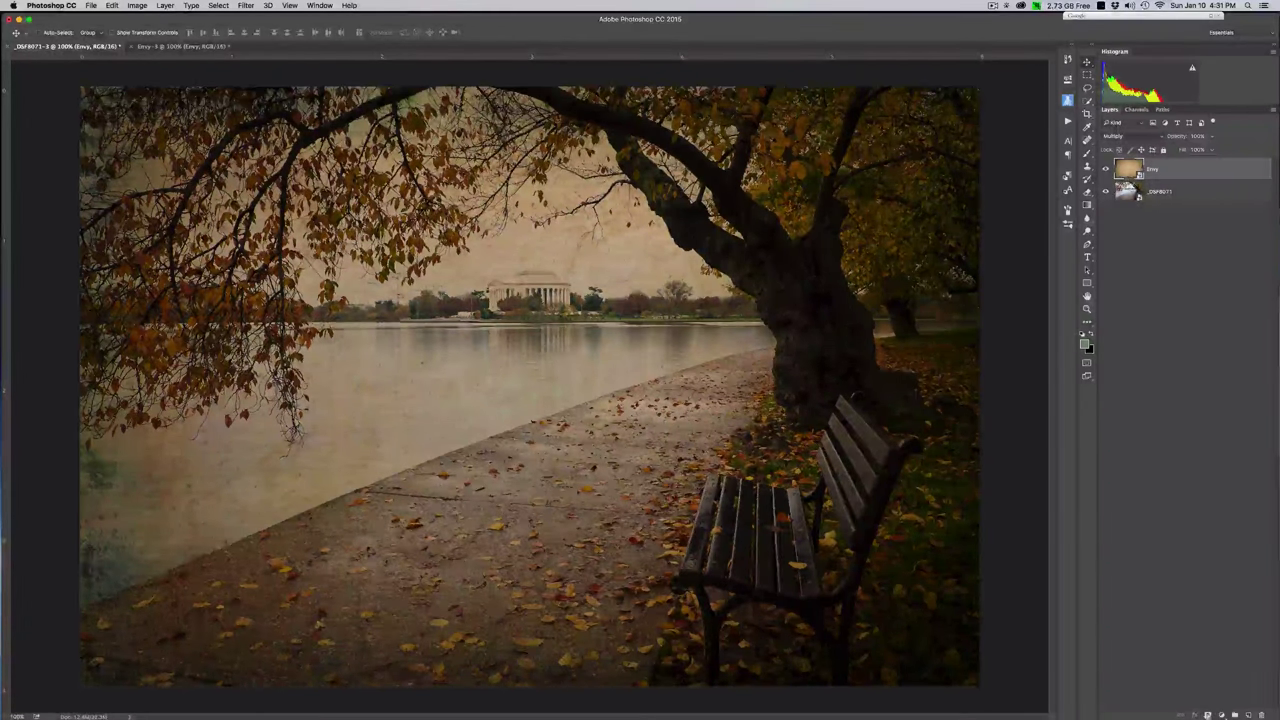
# Add a layer mask to the Envy layer, try painting black over the memorial and its reflection, and restore the mask to white.
pyautogui.click(1208, 714)
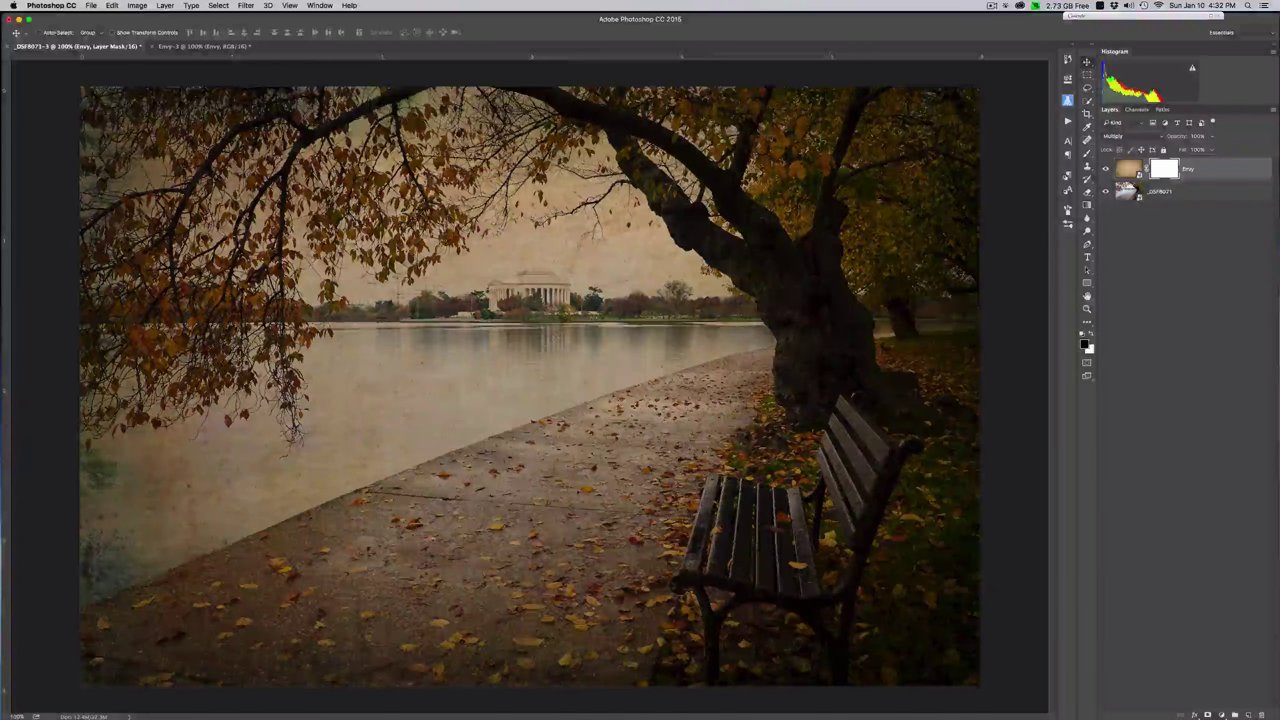
pyautogui.press('b')
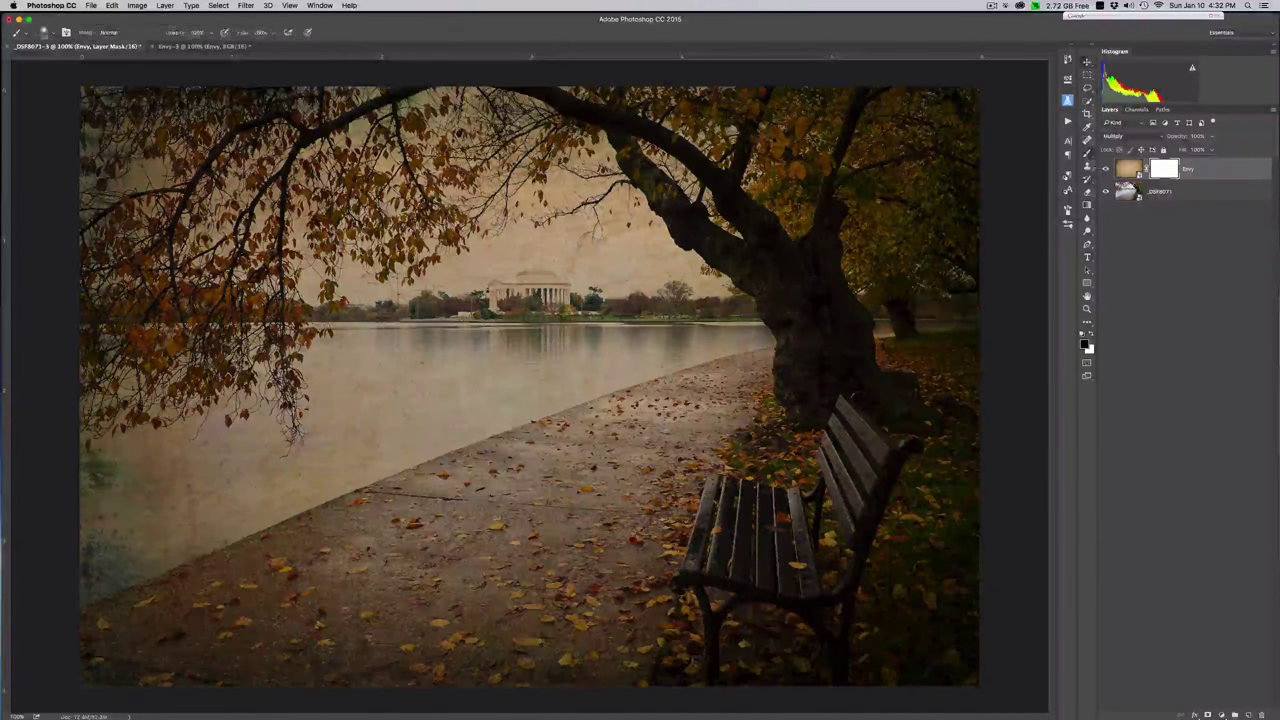
pyautogui.moveTo(460, 300)
pyautogui.mouseDown()
pyautogui.moveTo(620, 320)
pyautogui.moveTo(480, 300)
pyautogui.moveTo(575, 380)
pyautogui.mouseUp()
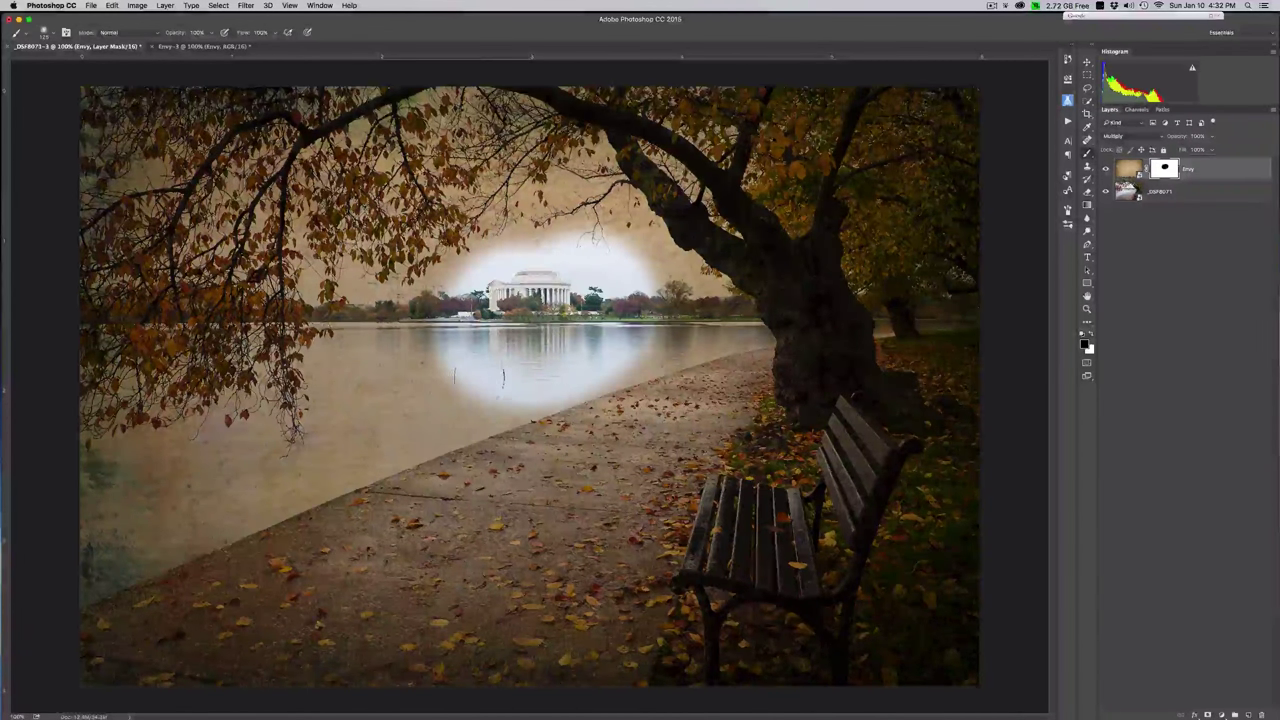
pyautogui.press('super+BackSpace')
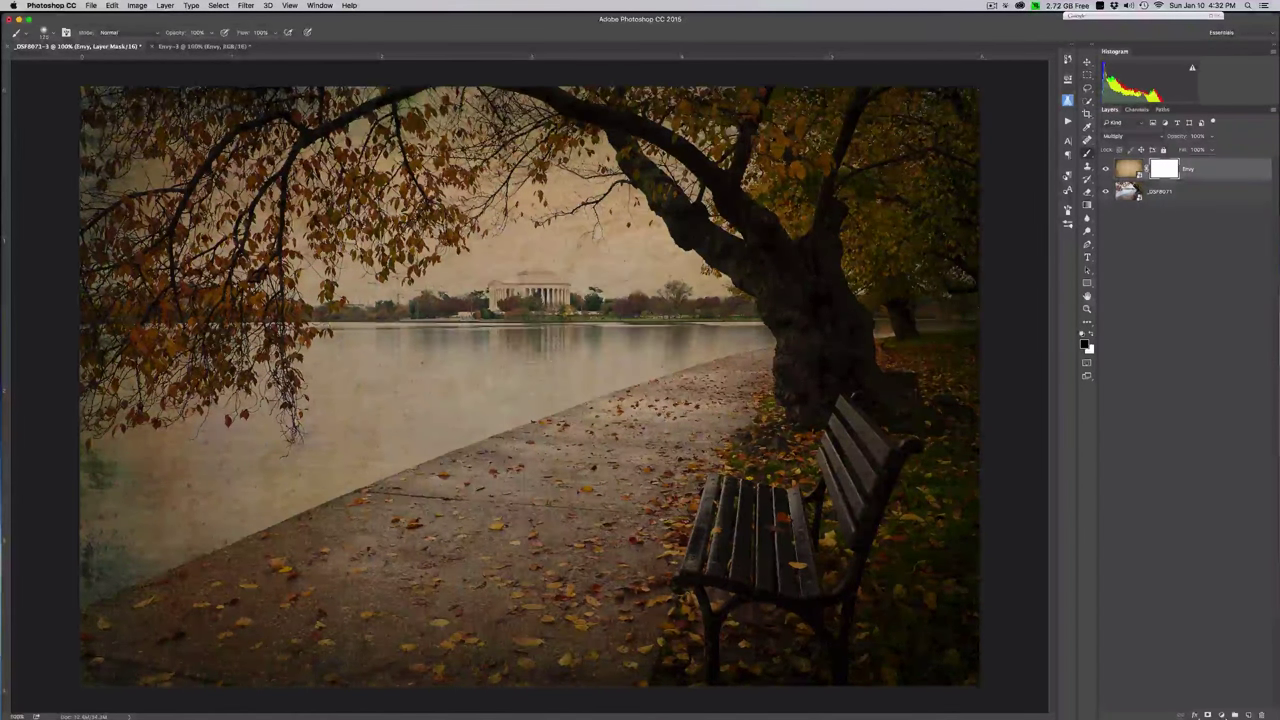
pyautogui.click(112, 5)
pyautogui.click(130, 40)
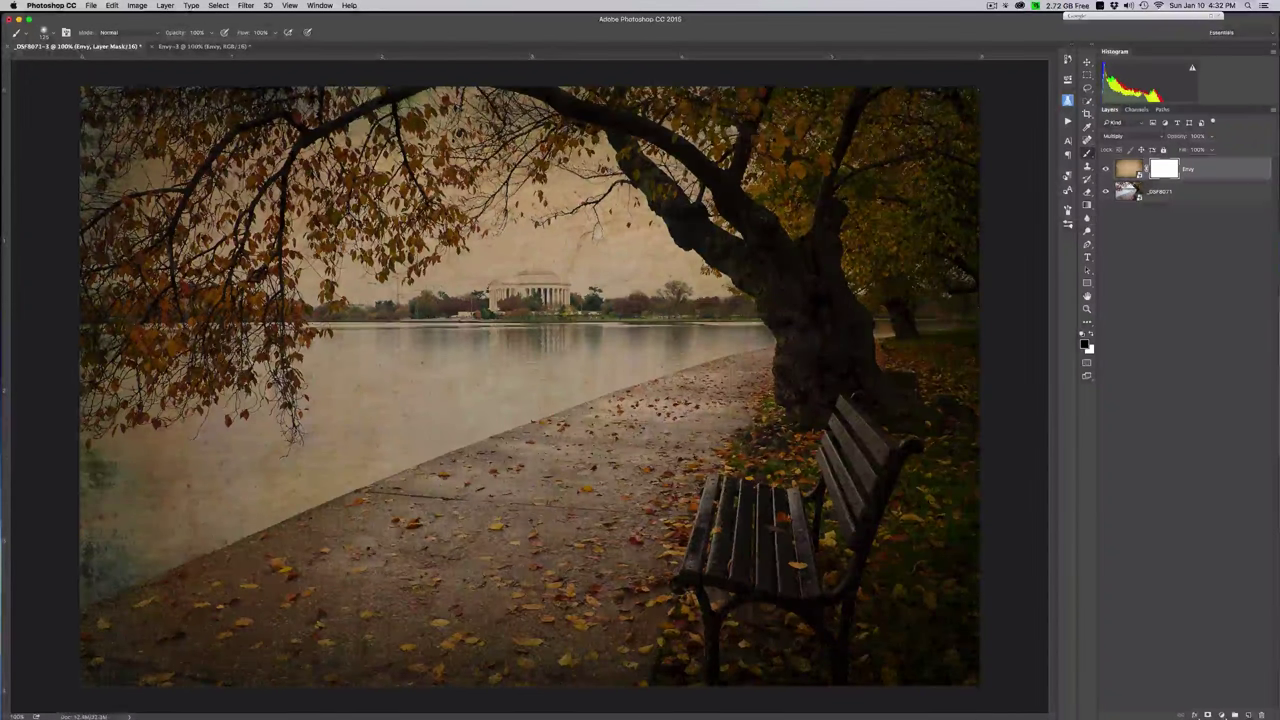
# Select the Gradient tool and set the foreground colour to black and the background to white.
pyautogui.click(1087, 204)
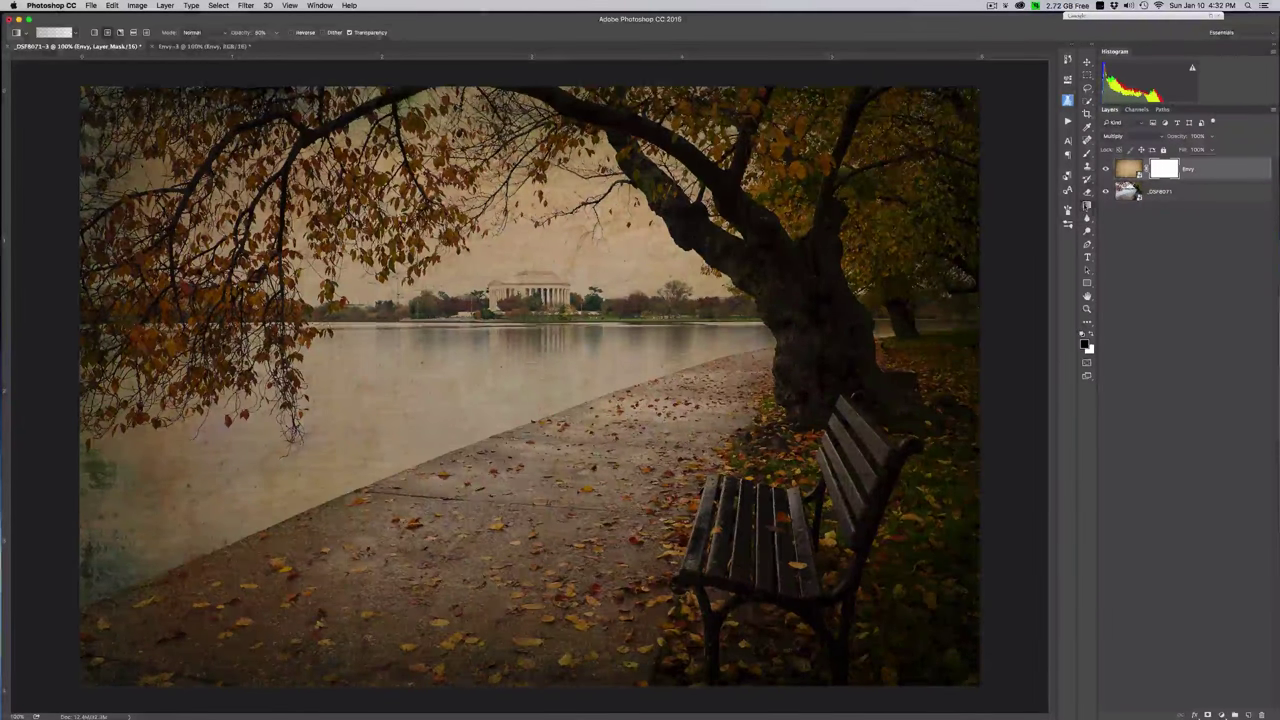
pyautogui.click(1087, 204)
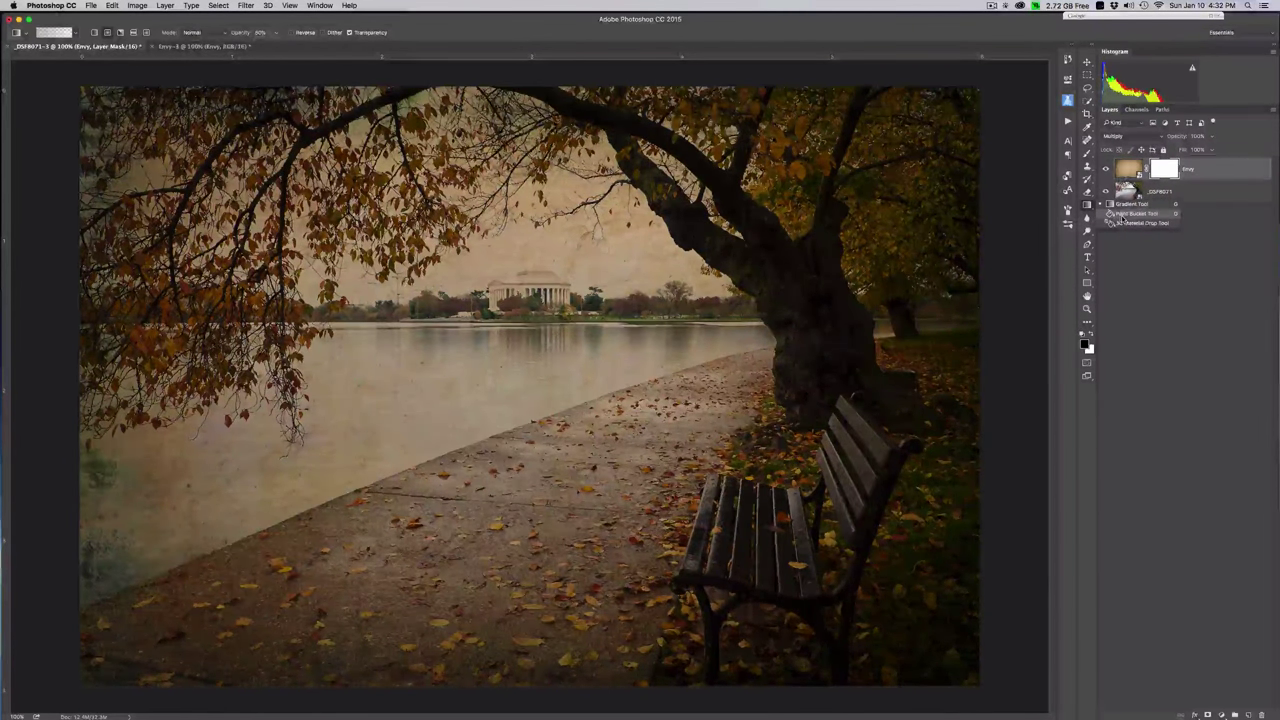
pyautogui.click(1130, 204)
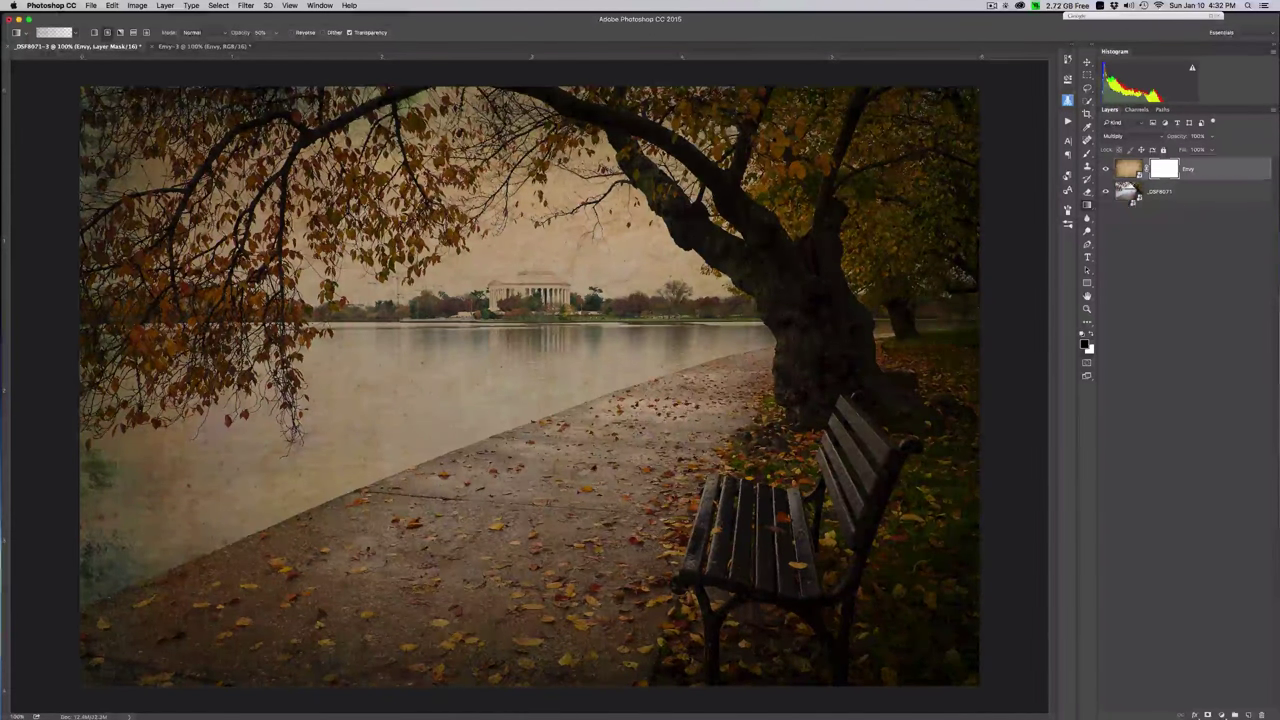
pyautogui.click(1091, 337)
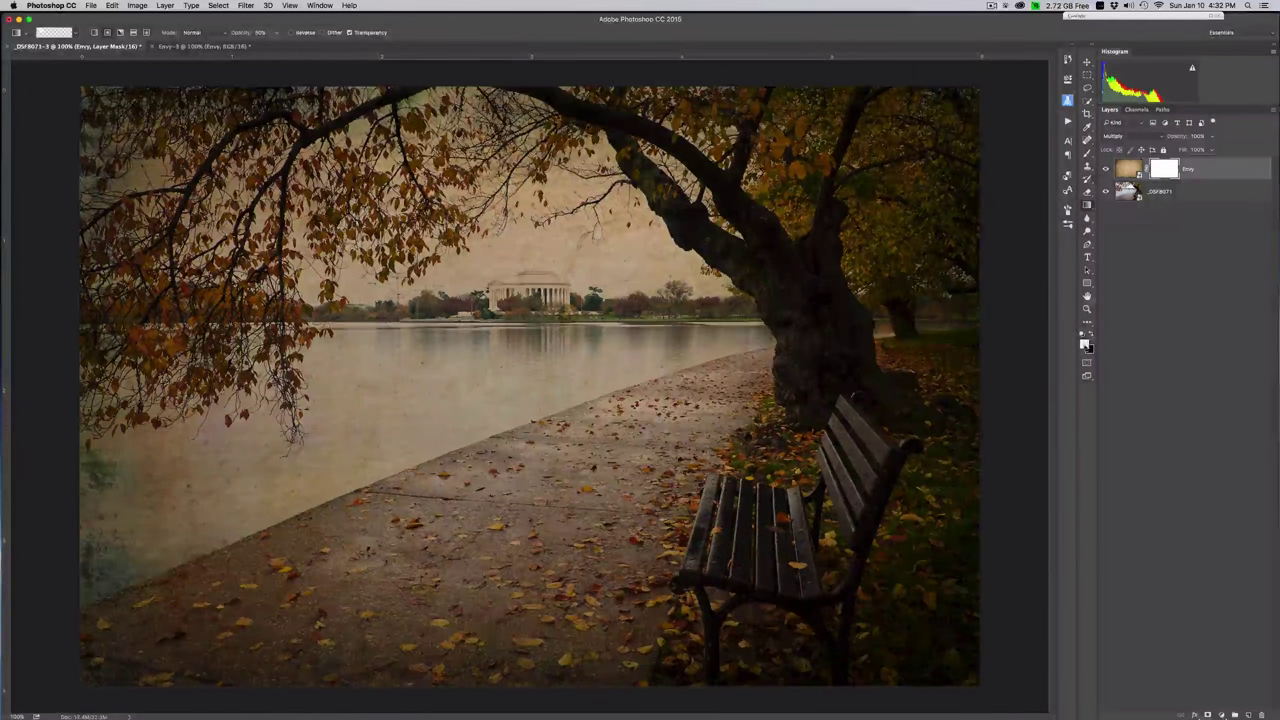
pyautogui.click(1089, 335)
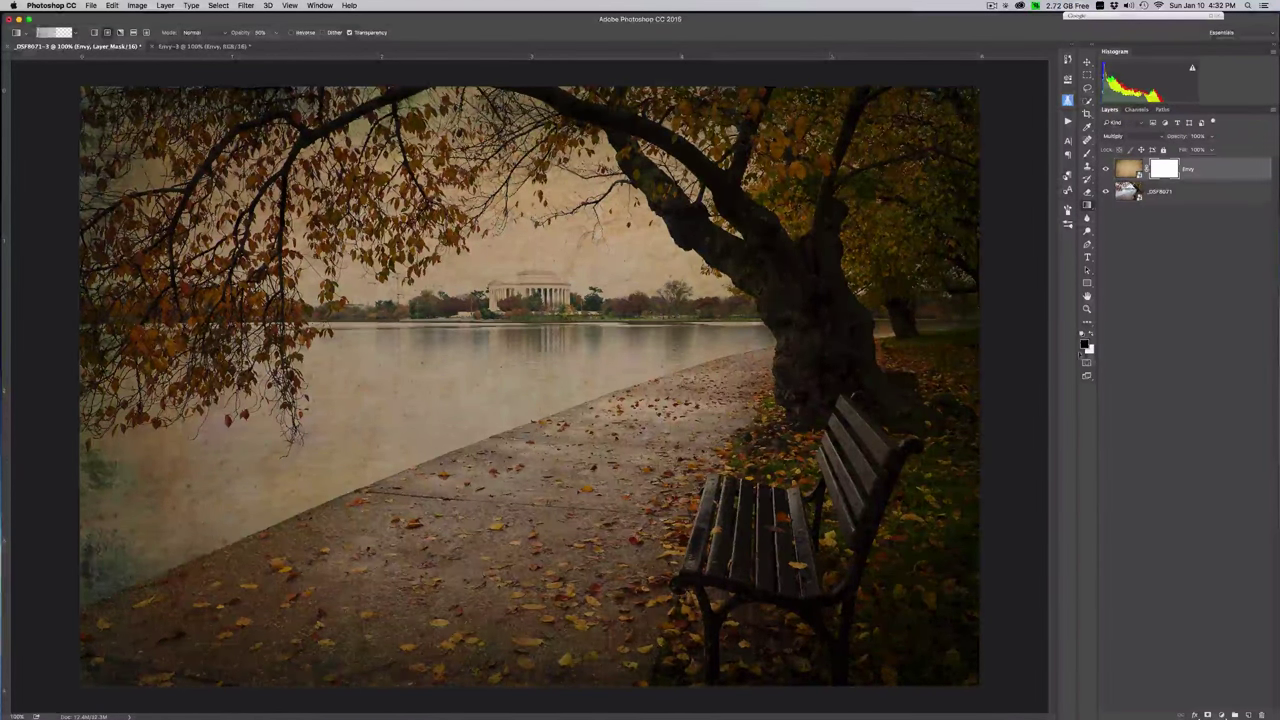
pyautogui.press('x')
pyautogui.press('x')
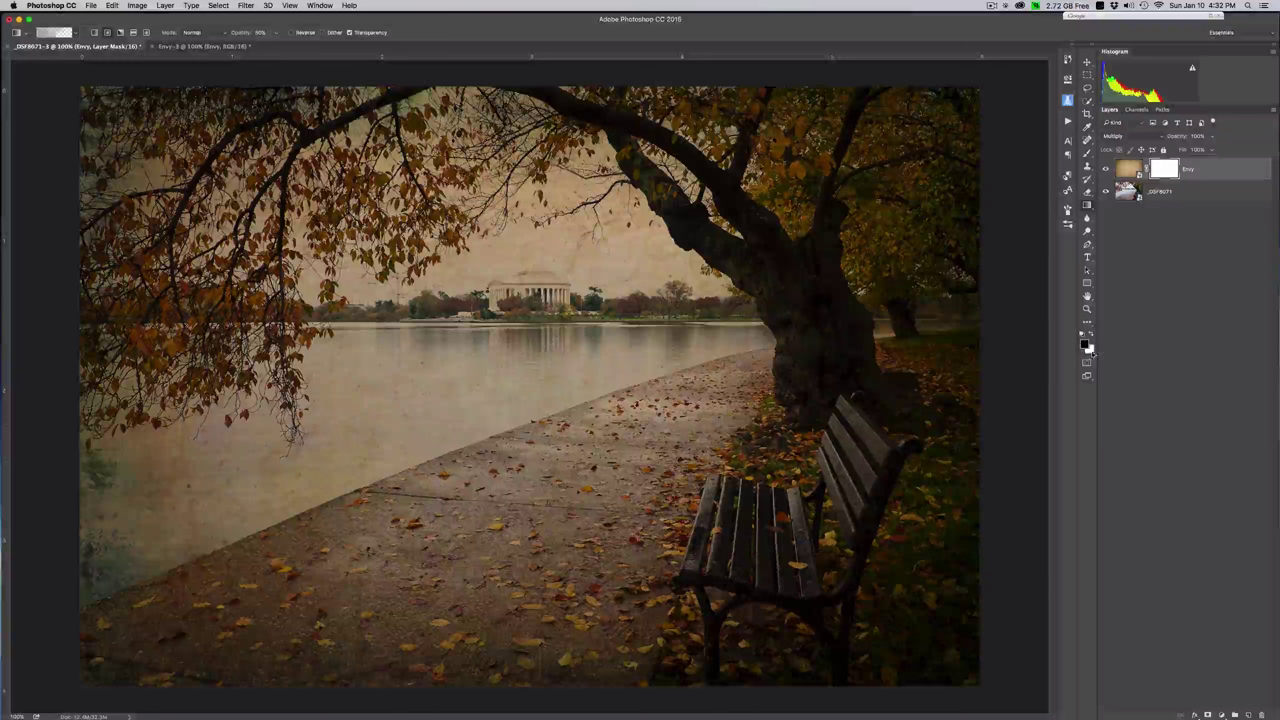
pyautogui.press('x')
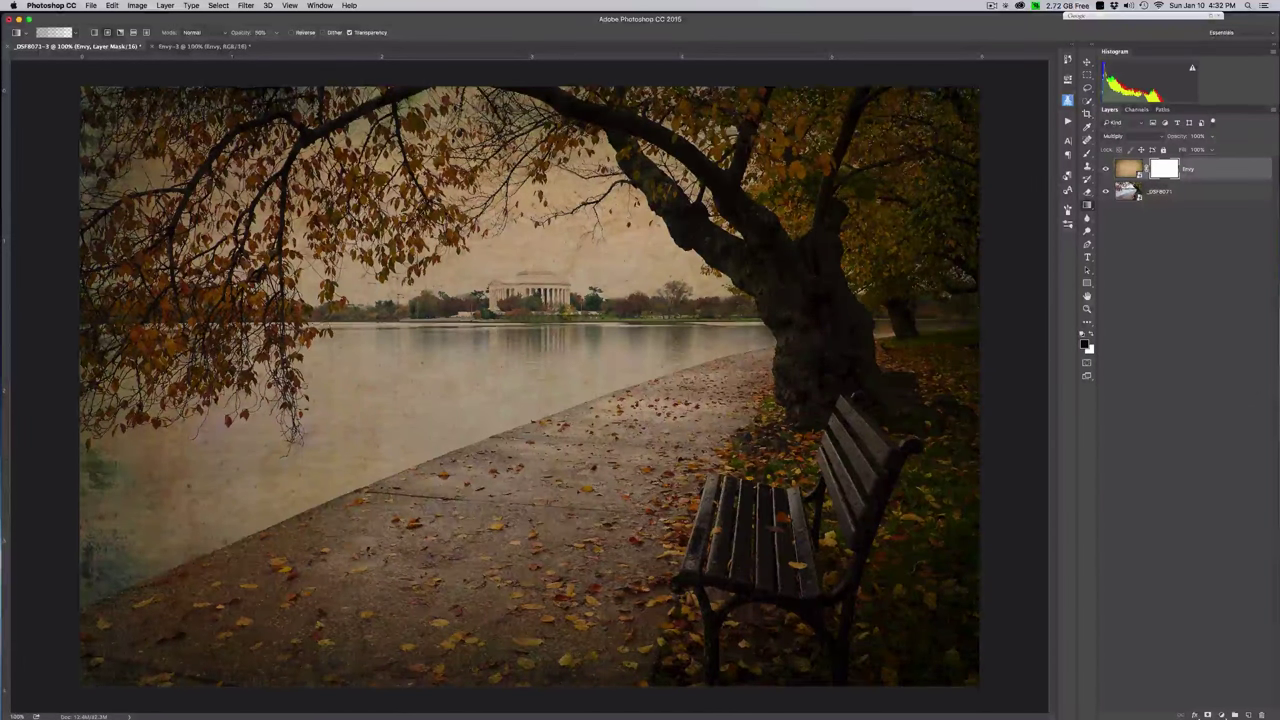
# Try a black-to-transparent radial gradient at 30% opacity on the centre of the Envy layer mask and undo it.
pyautogui.click(78, 35)
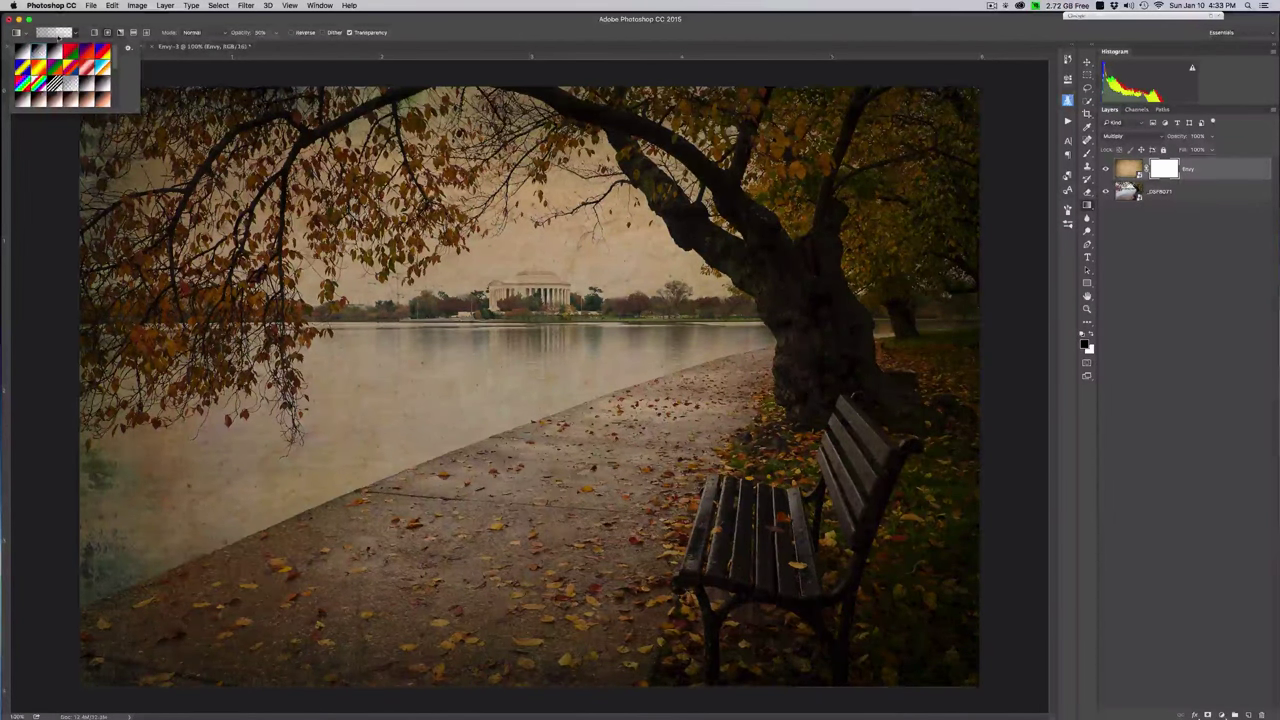
pyautogui.press('Escape')
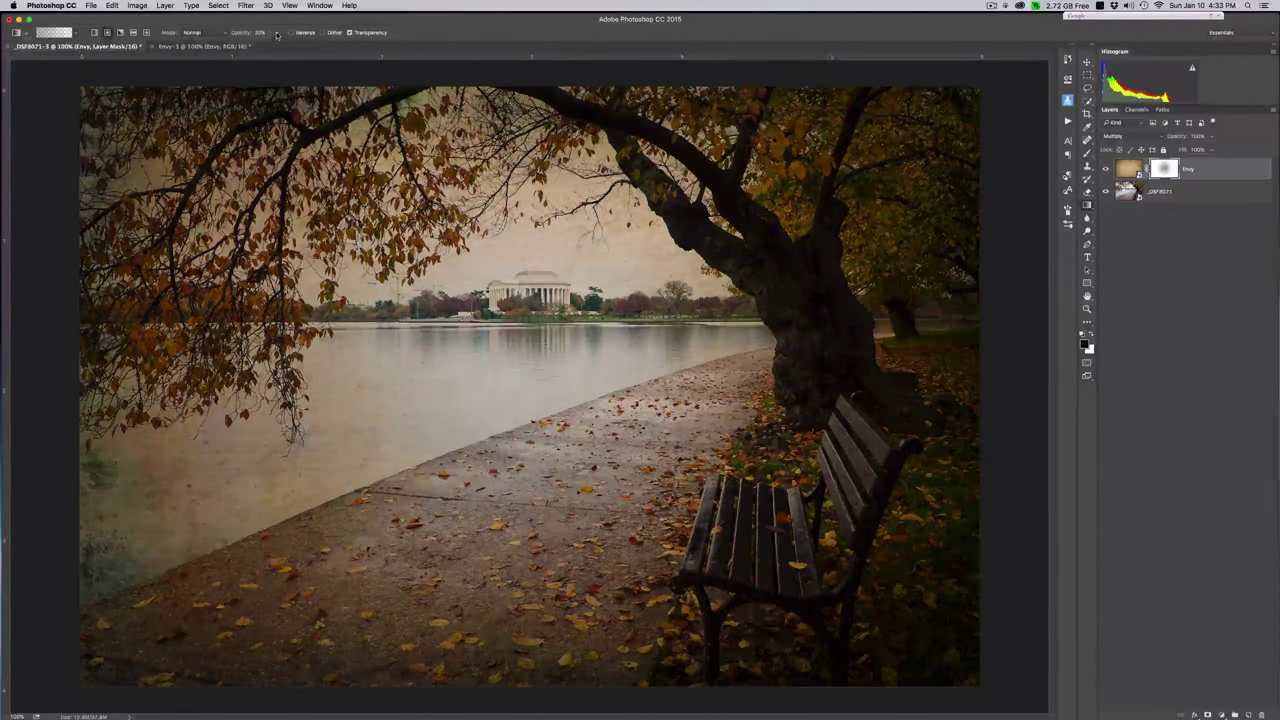
pyautogui.click(112, 5)
pyautogui.click(140, 27)
pyautogui.press('super+z')
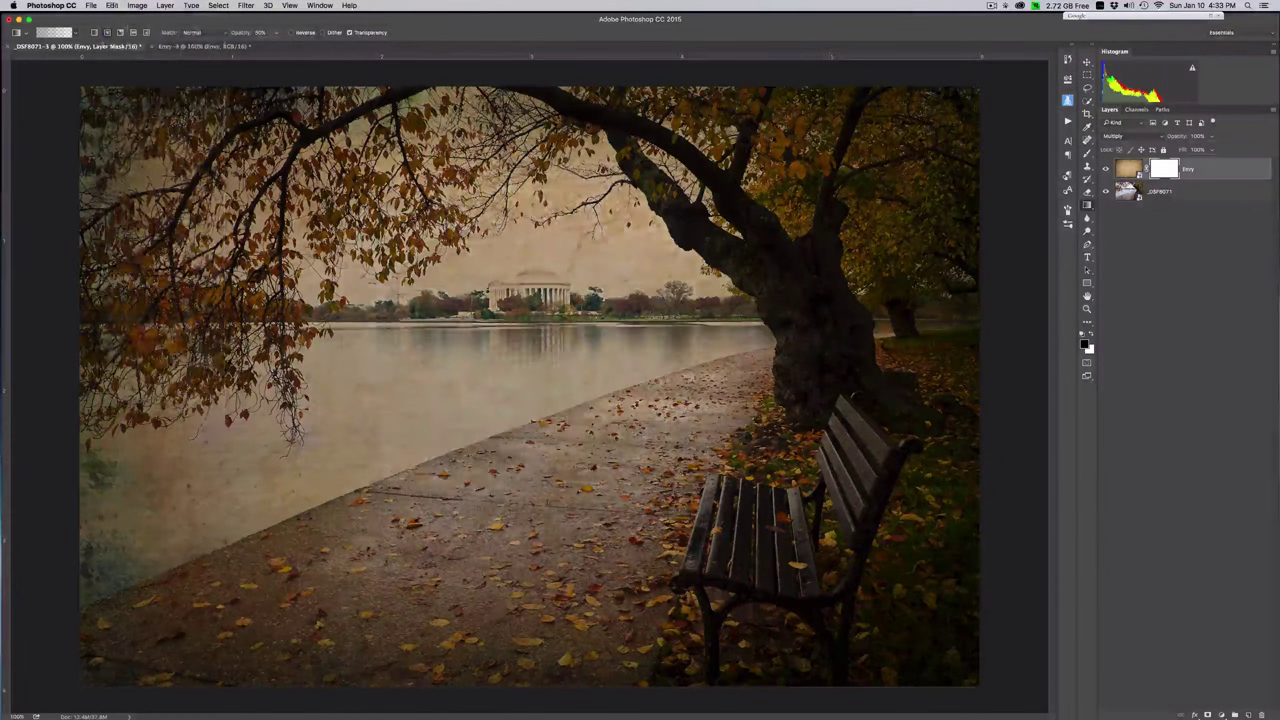
# Raise the gradient opacity to about 75%, try a radial gradient on the Envy mask outward from the water below the memorial, and undo it.
pyautogui.click(276, 32)
pyautogui.moveTo(289, 45); pyautogui.dragTo(286, 45)
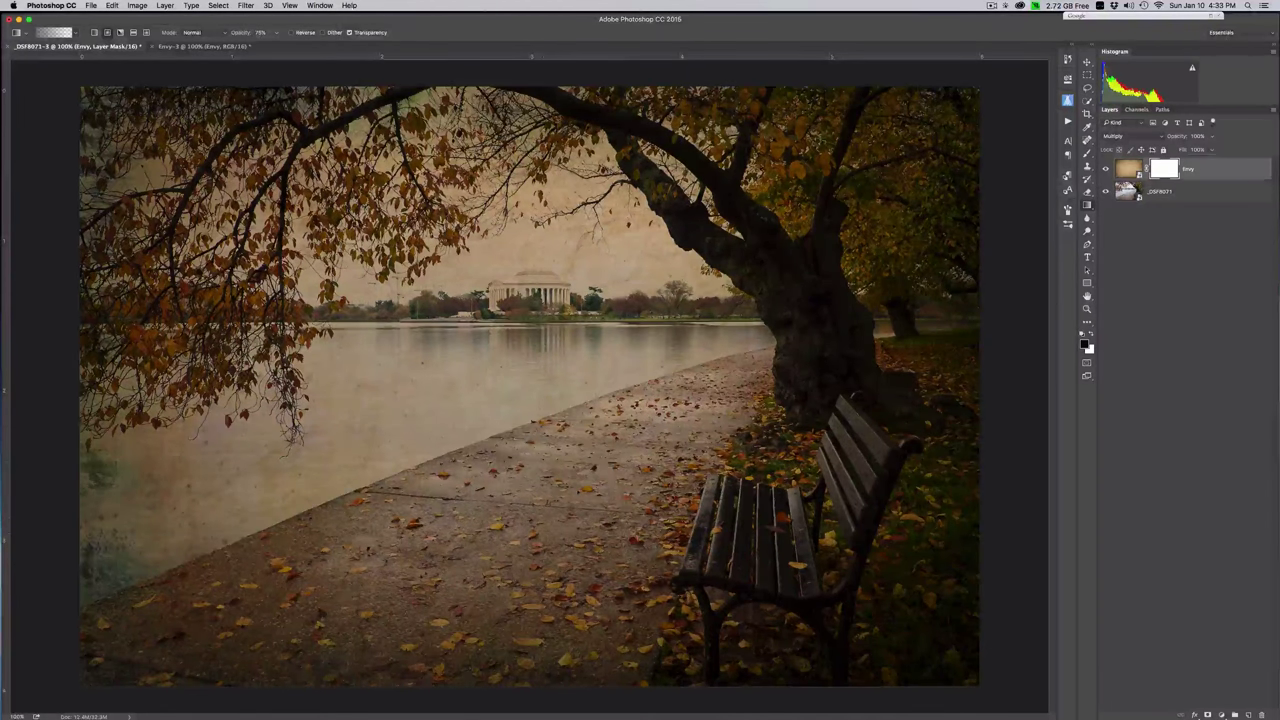
pyautogui.moveTo(537, 358); pyautogui.dragTo(300, 355)
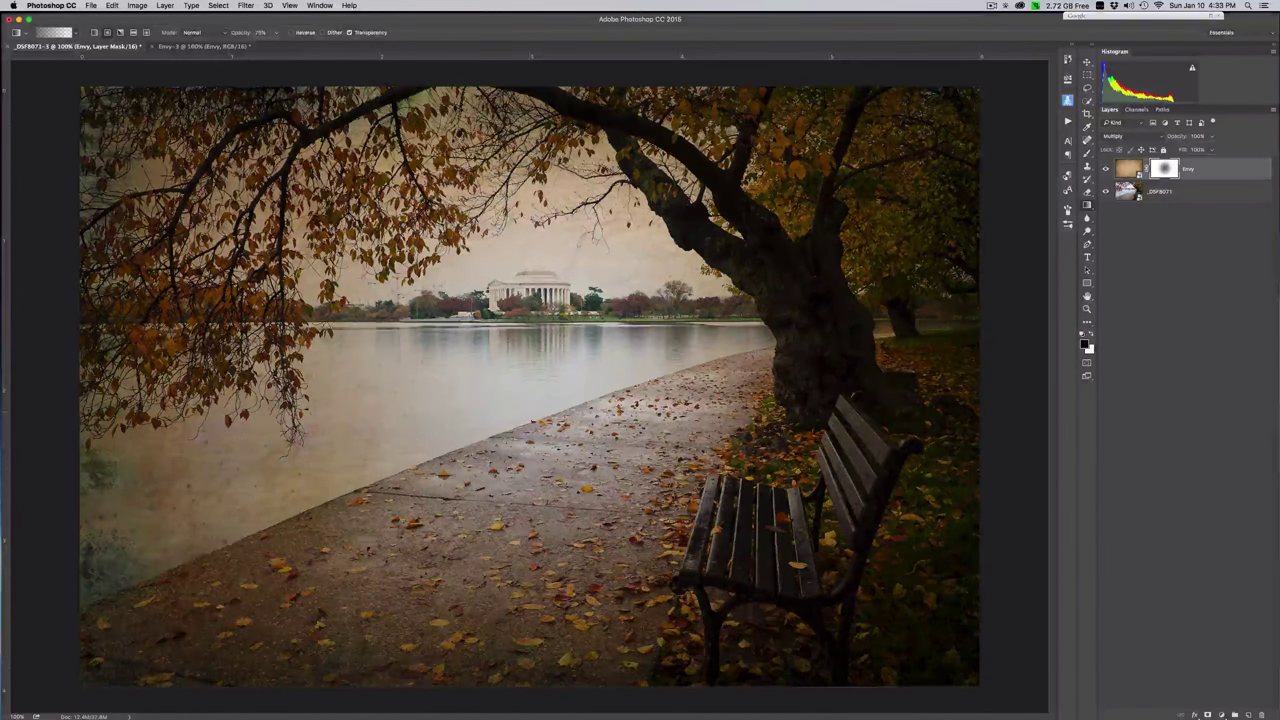
pyautogui.press('7')
pyautogui.press('8')
pyautogui.hotkey('ctrl', 'z')
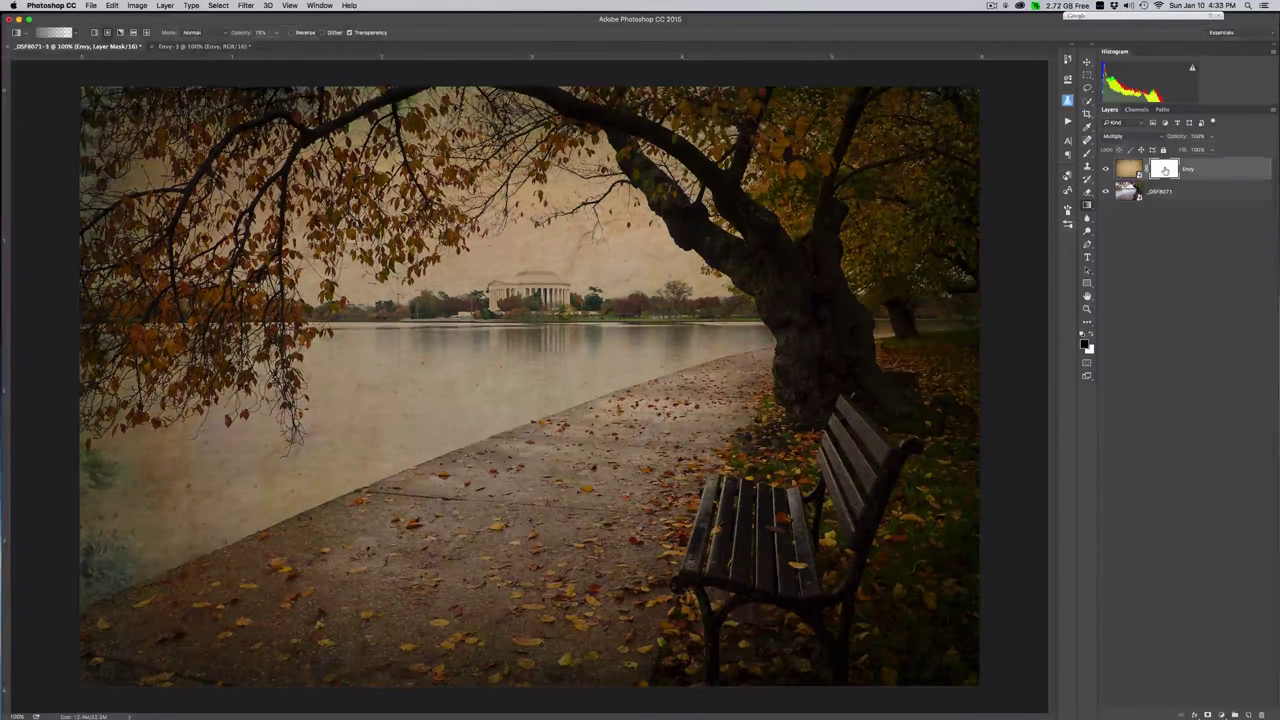
# Delete the Envy layer's mask and open the layer's blending options, keeping the photo in view.
pyautogui.rightClick(1164, 171)
pyautogui.click(1179, 187)
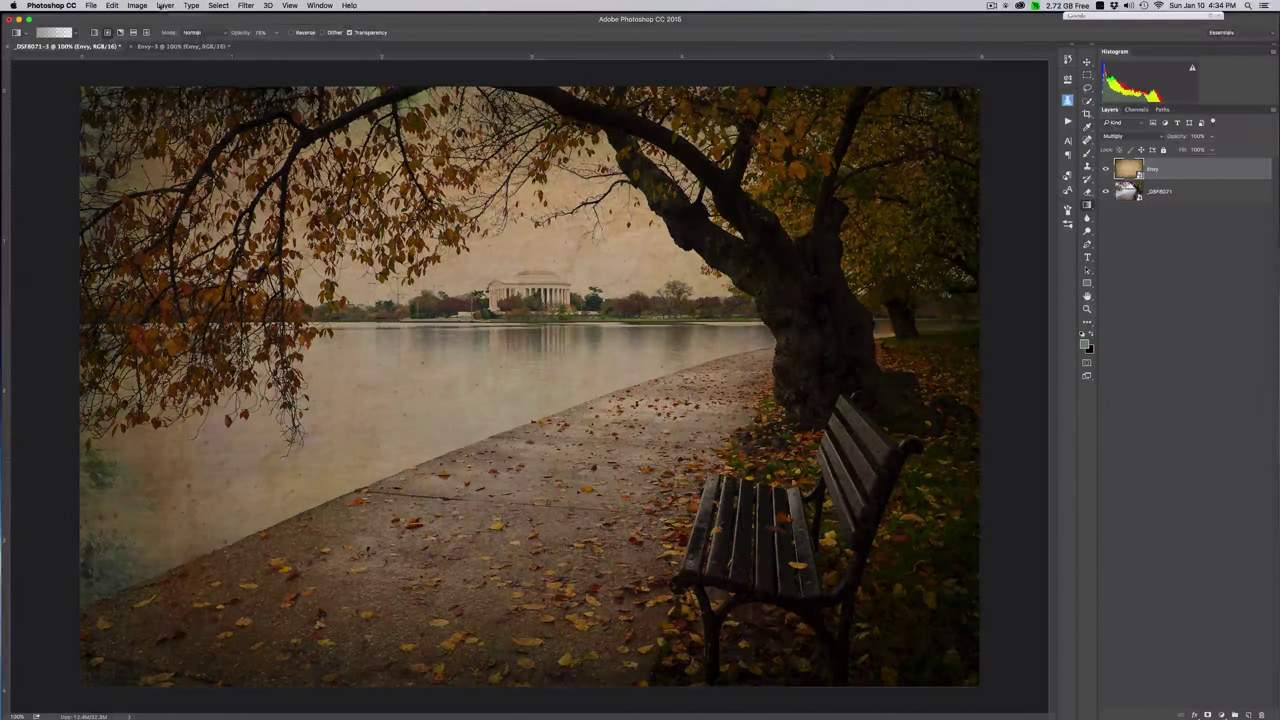
pyautogui.click(165, 6)
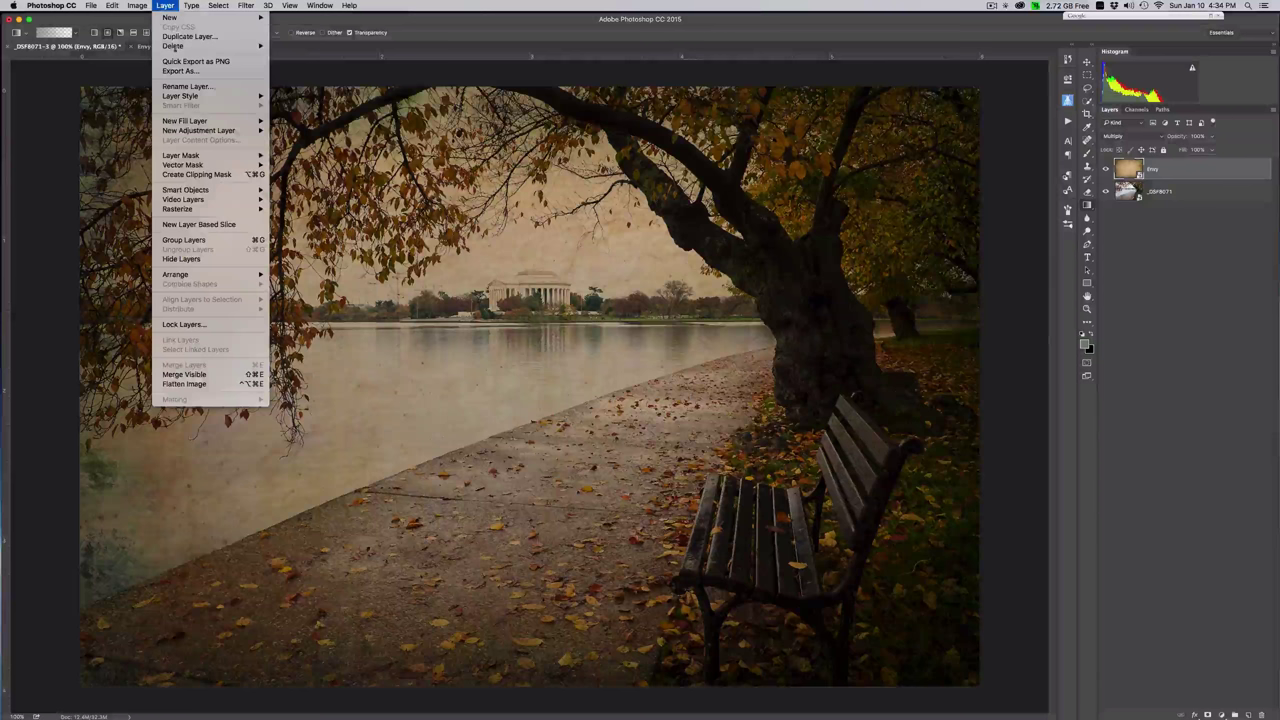
pyautogui.moveTo(195, 98)
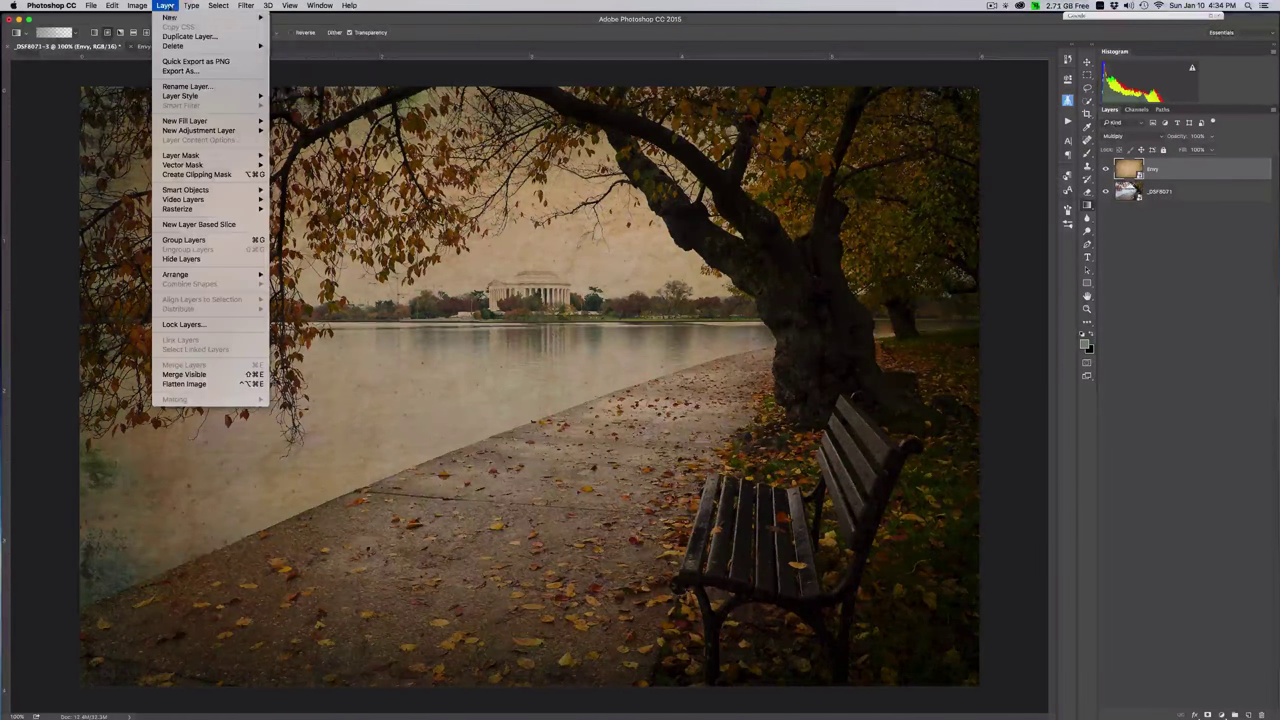
pyautogui.press('Escape')
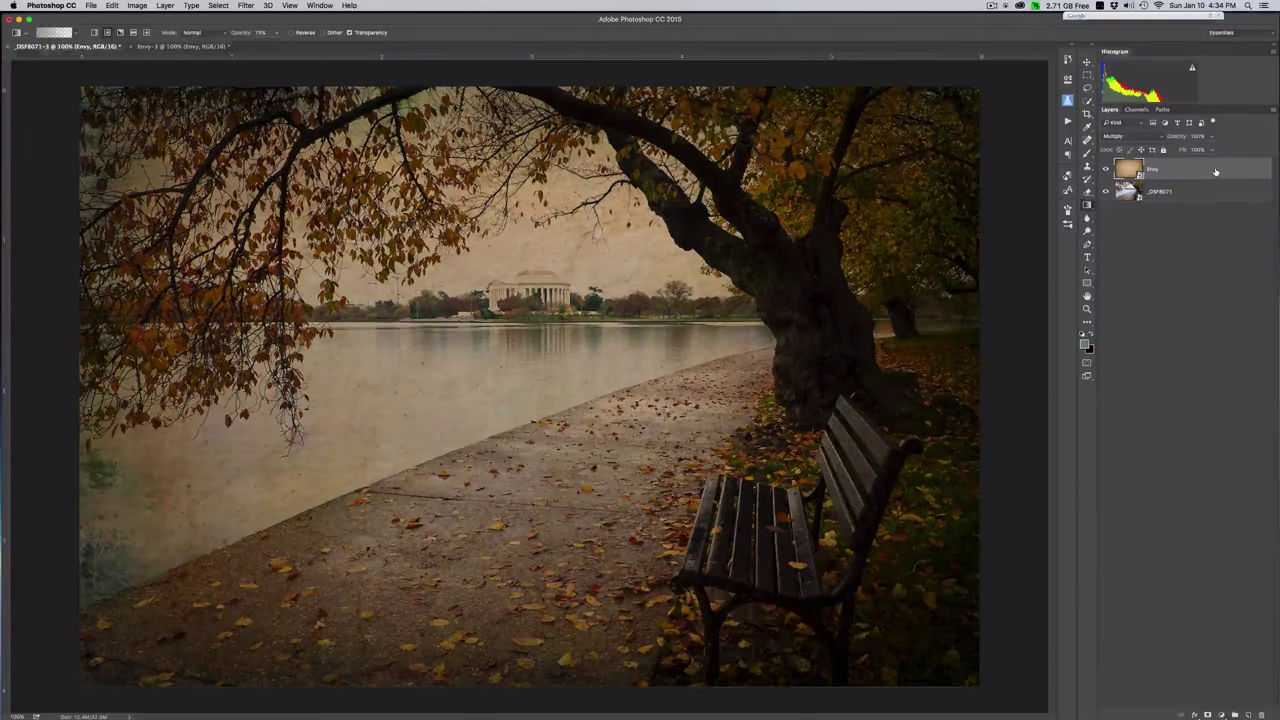
pyautogui.doubleClick(1216, 174)
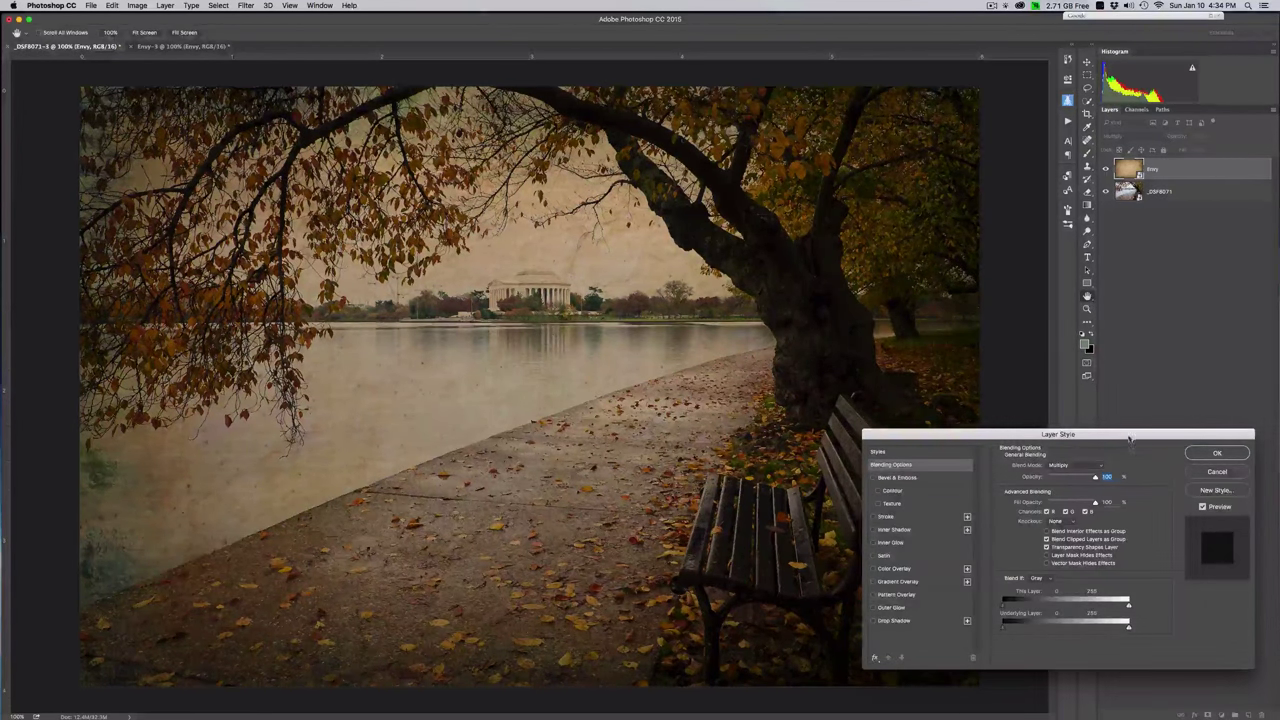
pyautogui.moveTo(1132, 436); pyautogui.dragTo(1145, 274)
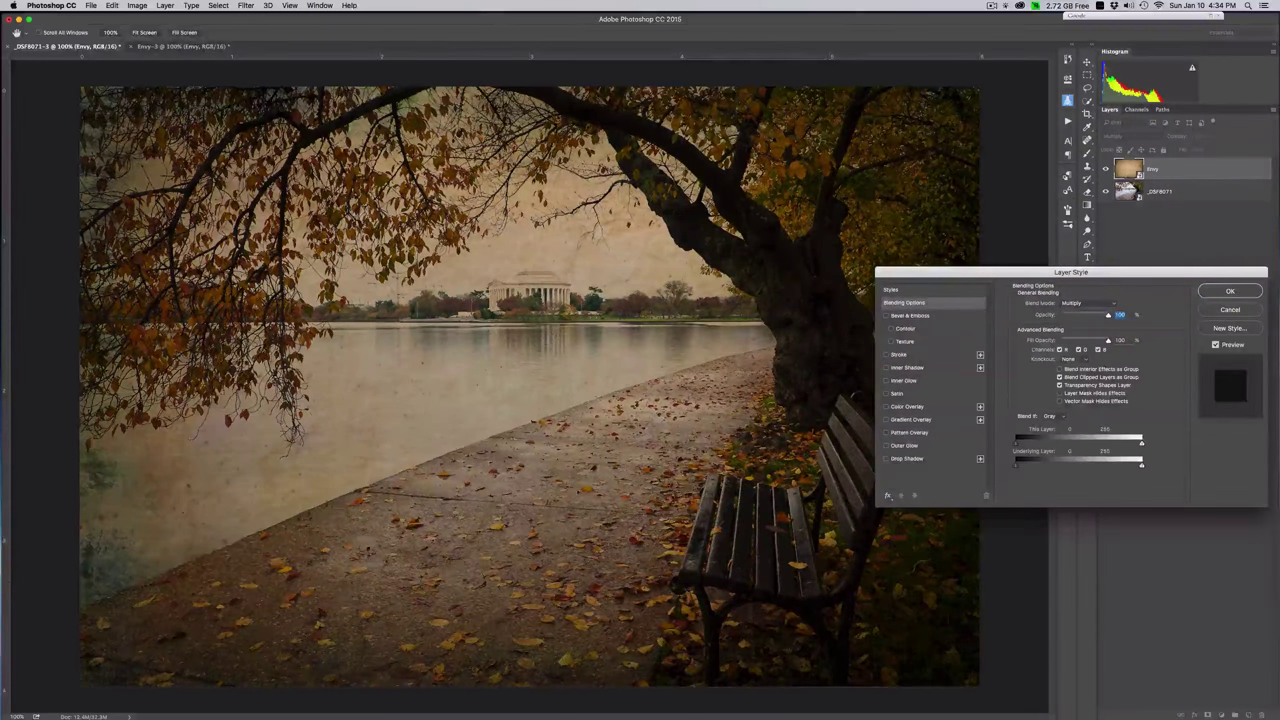
pyautogui.moveTo(1115, 268); pyautogui.dragTo(1104, 47)
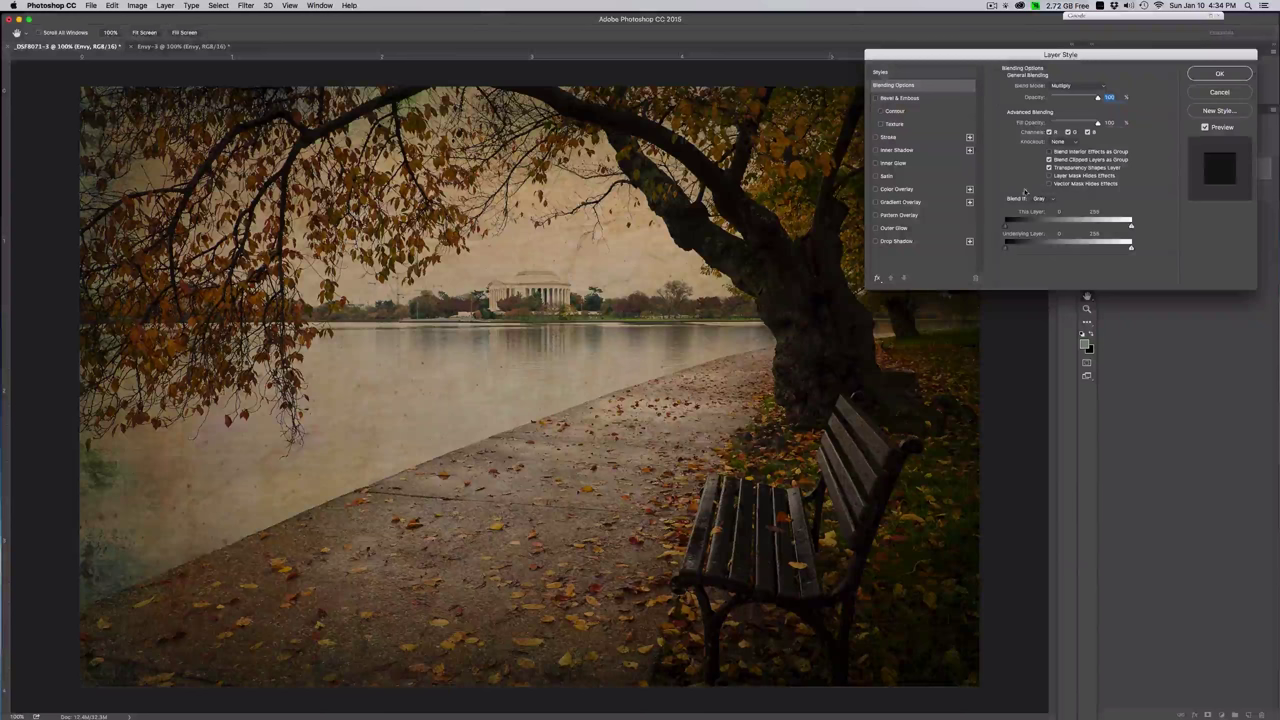
# Try moving the Blend If black and white sliders for This Layer inward one at a time, resetting each to its end.
pyautogui.click(1006, 240)
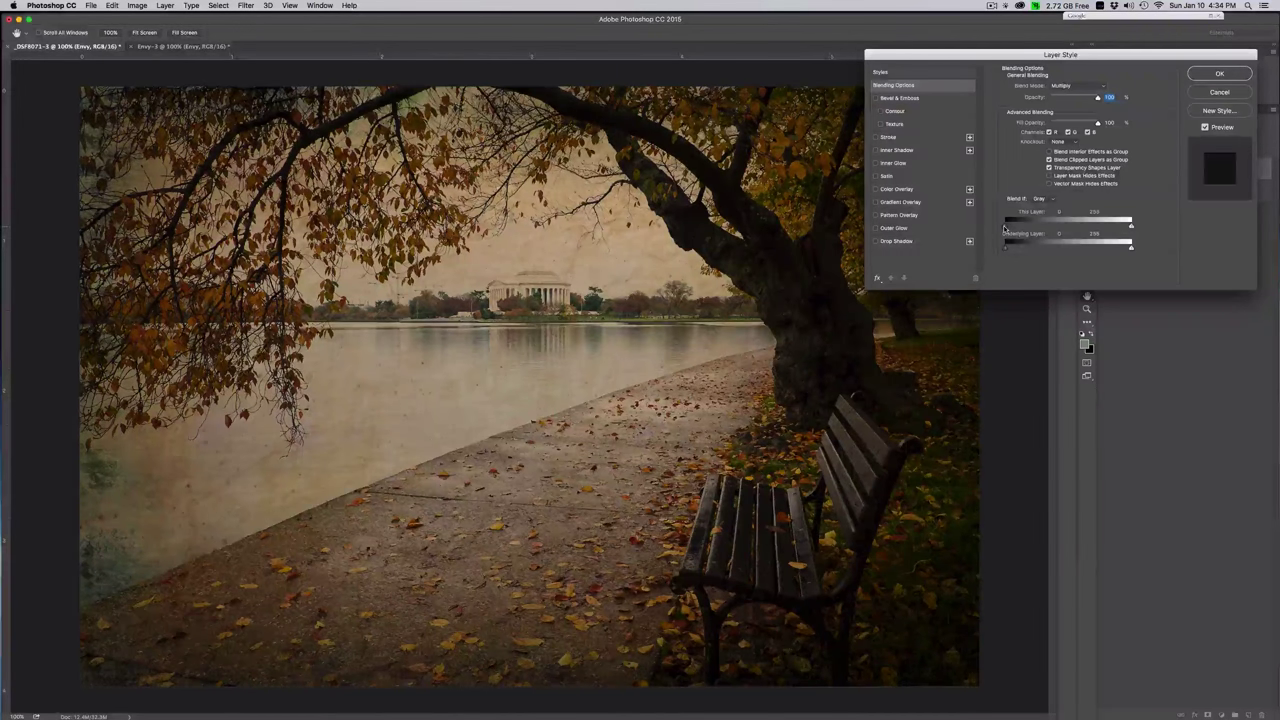
pyautogui.moveTo(1005, 226); pyautogui.dragTo(1088, 227)
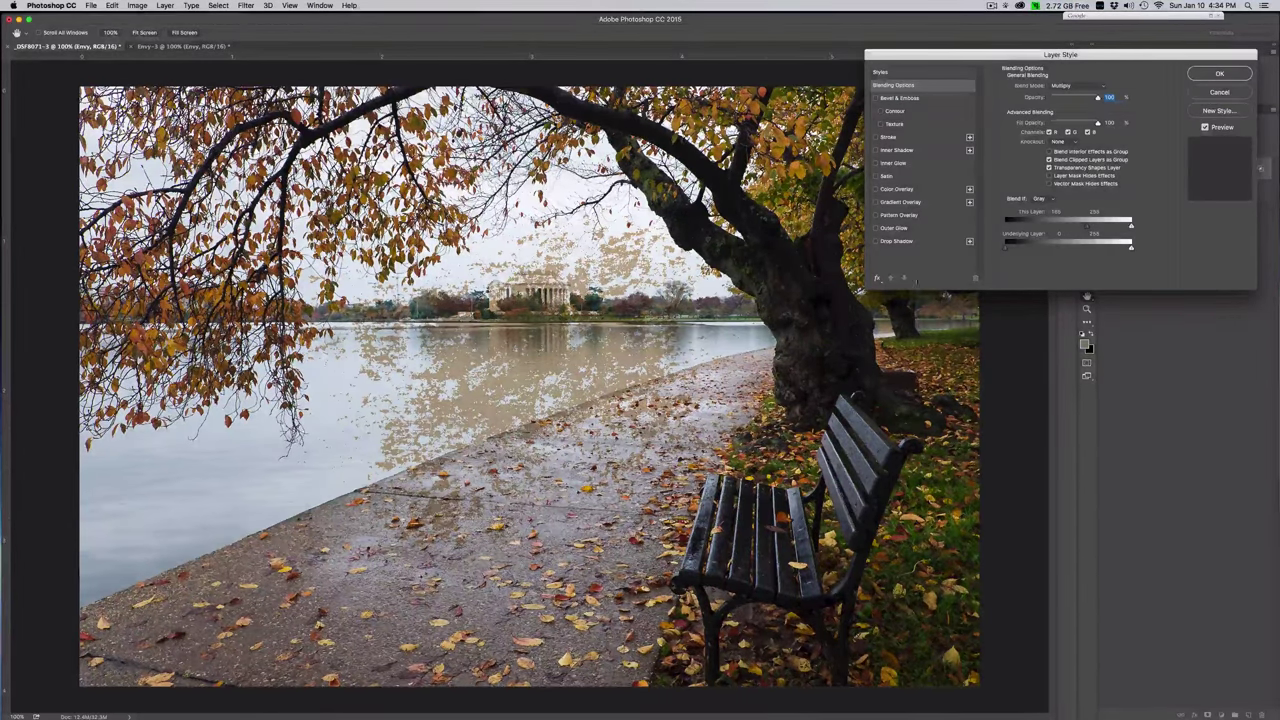
pyautogui.moveTo(1088, 227); pyautogui.dragTo(1006, 228)
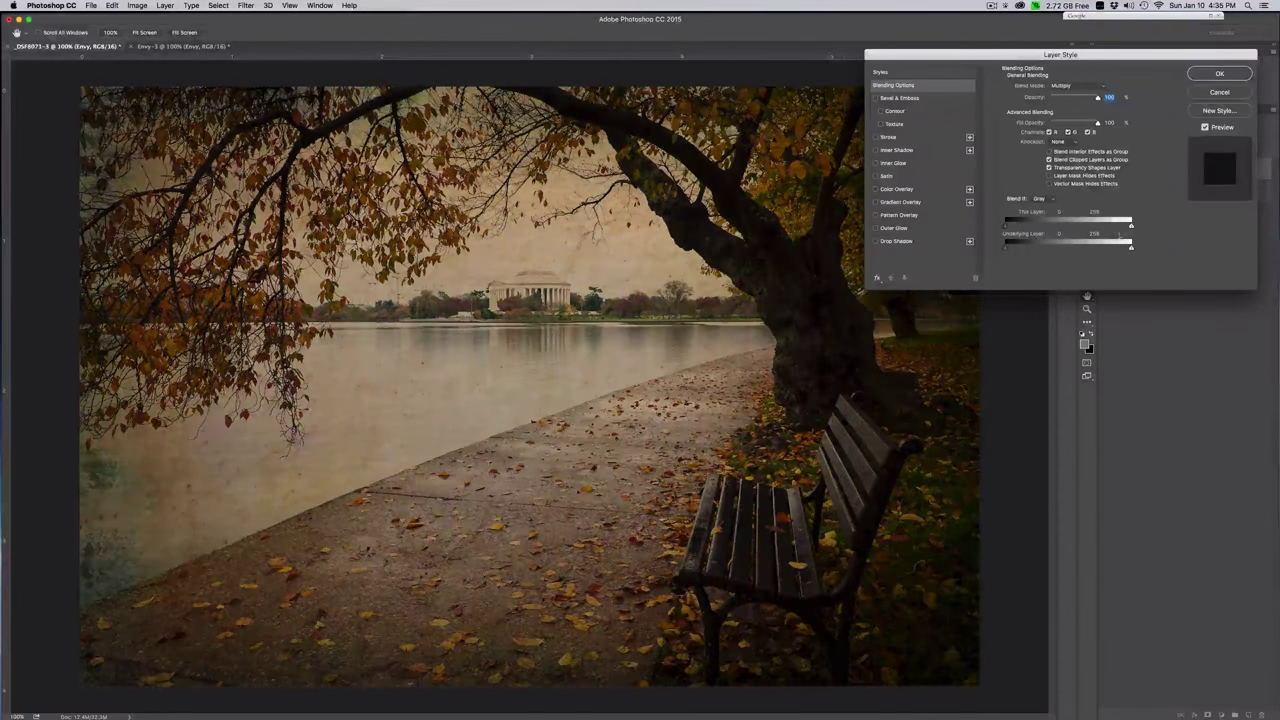
pyautogui.moveTo(1132, 226); pyautogui.dragTo(1062, 227)
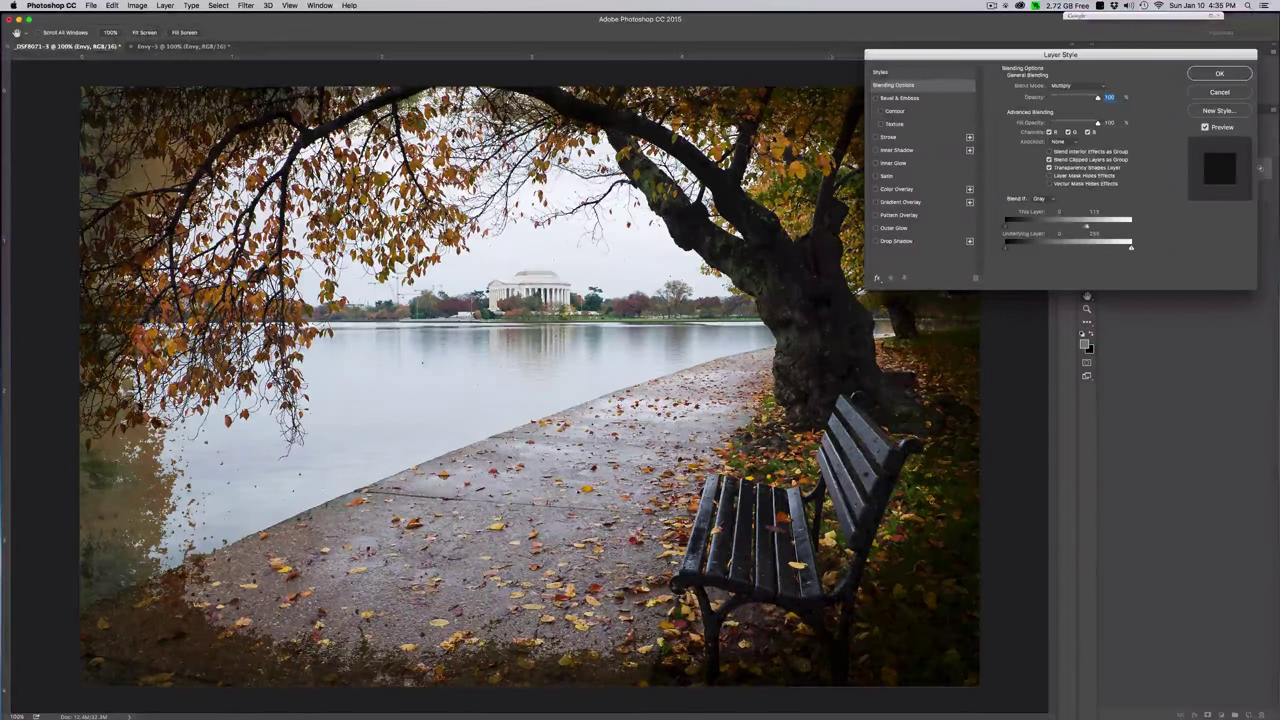
pyautogui.moveTo(1086, 226); pyautogui.dragTo(1131, 226)
# Try moving the Blend If black and white sliders for the Underlying Layer inward, and reset both to 0 and 255.
pyautogui.moveTo(1006, 246); pyautogui.dragTo(1068, 250)
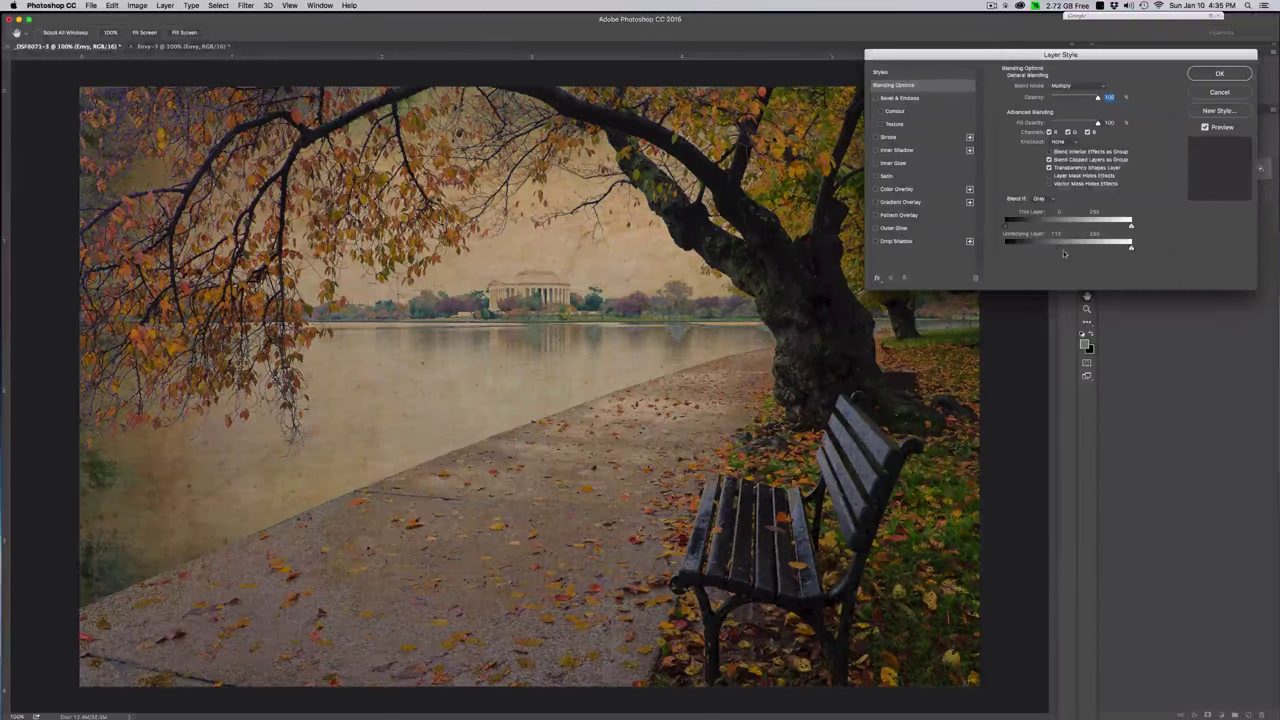
pyautogui.moveTo(1064, 250)
pyautogui.mouseDown()
pyautogui.moveTo(1133, 250)
pyautogui.moveTo(1064, 250)
pyautogui.mouseUp()
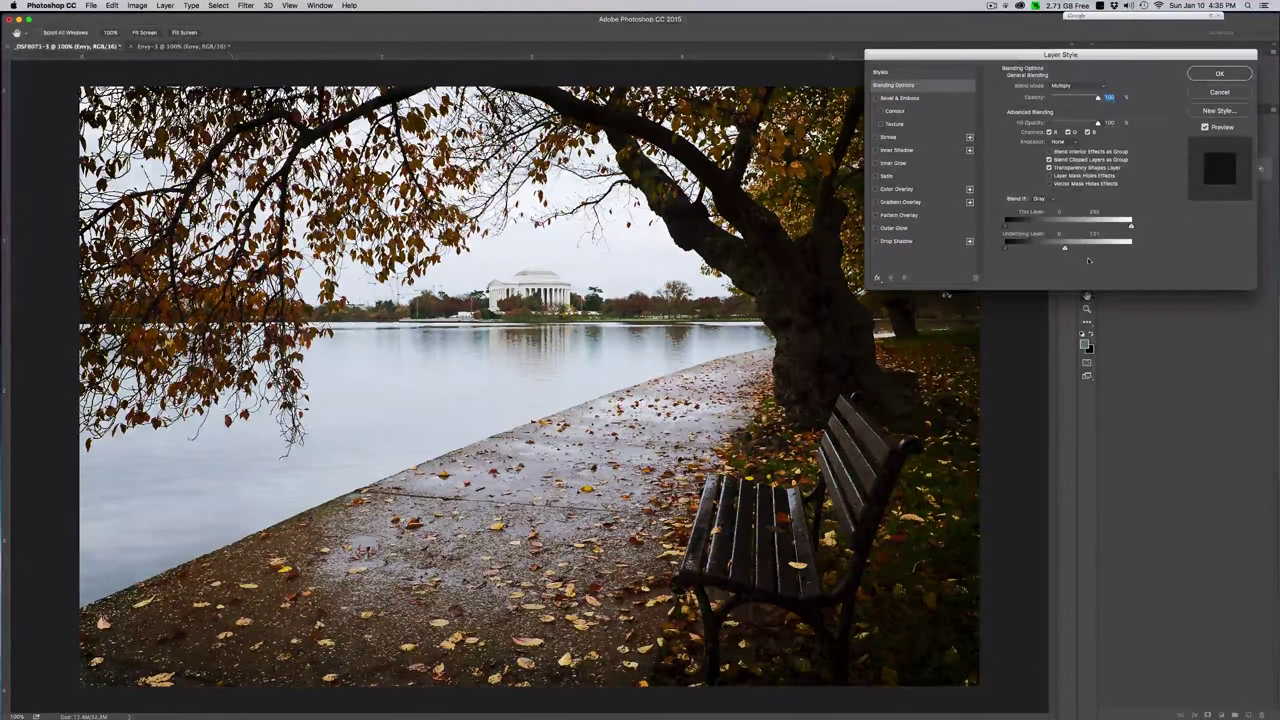
pyautogui.moveTo(1064, 248); pyautogui.dragTo(1158, 245)
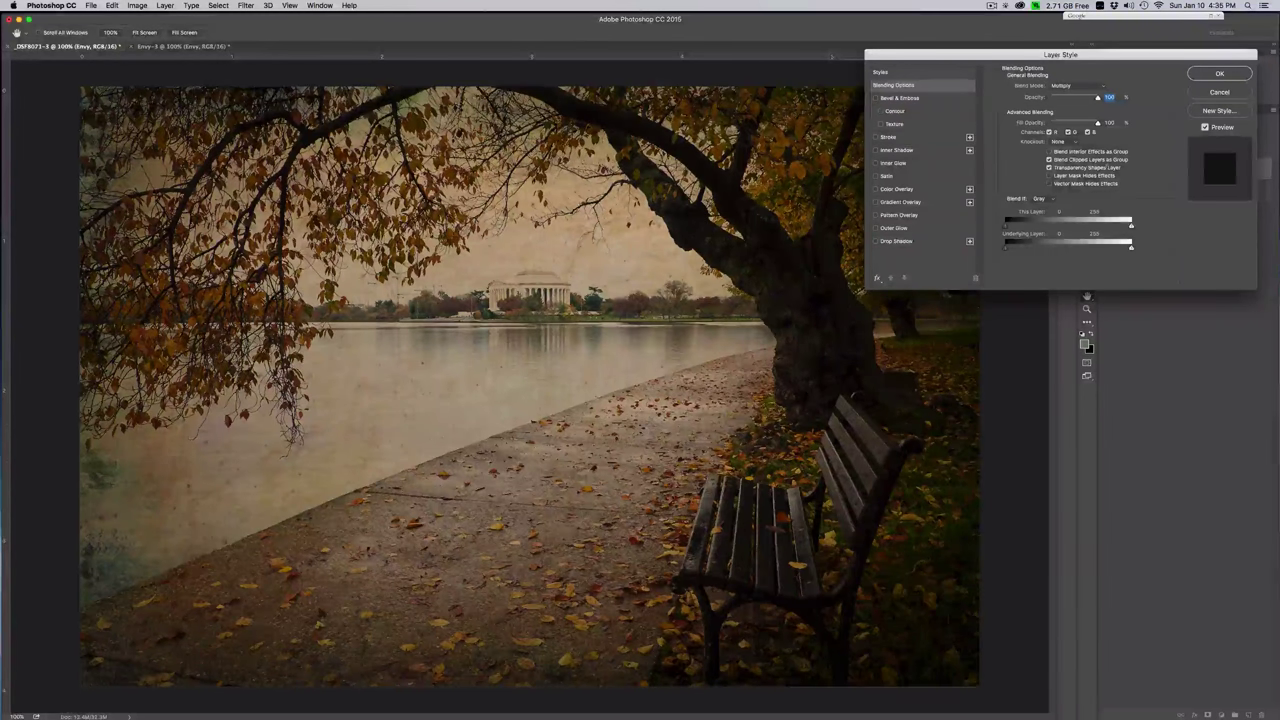
# Split This Layer's white Blend If slider, move its darker half to about 90 with the other half at 255, and apply the blending options.
pyautogui.moveTo(1111, 246)
pyautogui.mouseDown()
pyautogui.moveTo(1131, 229)
pyautogui.moveTo(1118, 229)
pyautogui.mouseUp()
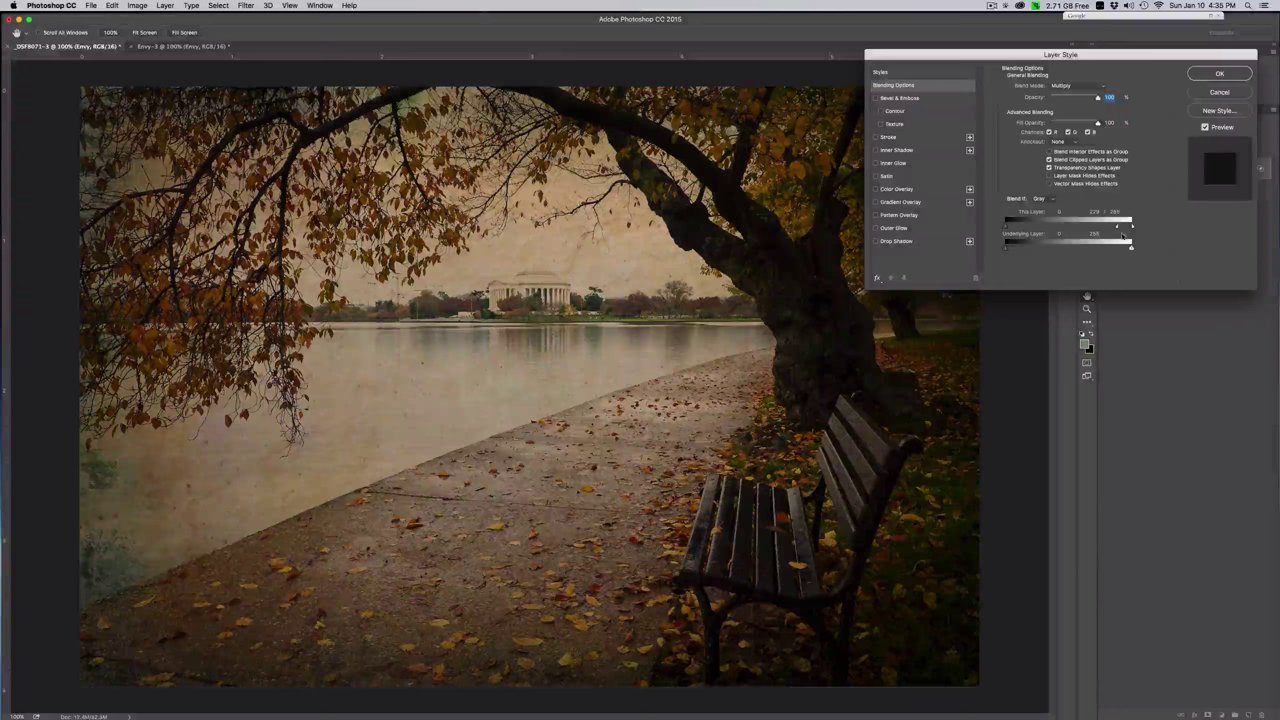
pyautogui.press('alt')
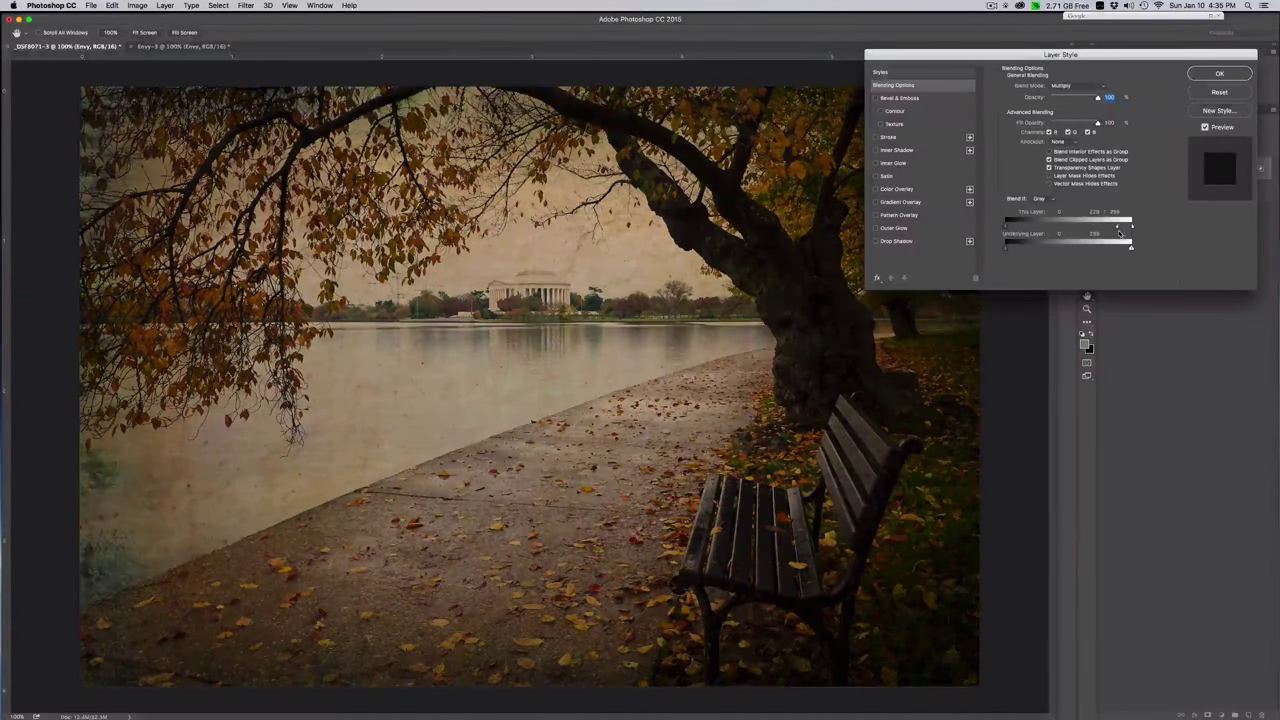
pyautogui.moveTo(1118, 229); pyautogui.dragTo(1055, 229)
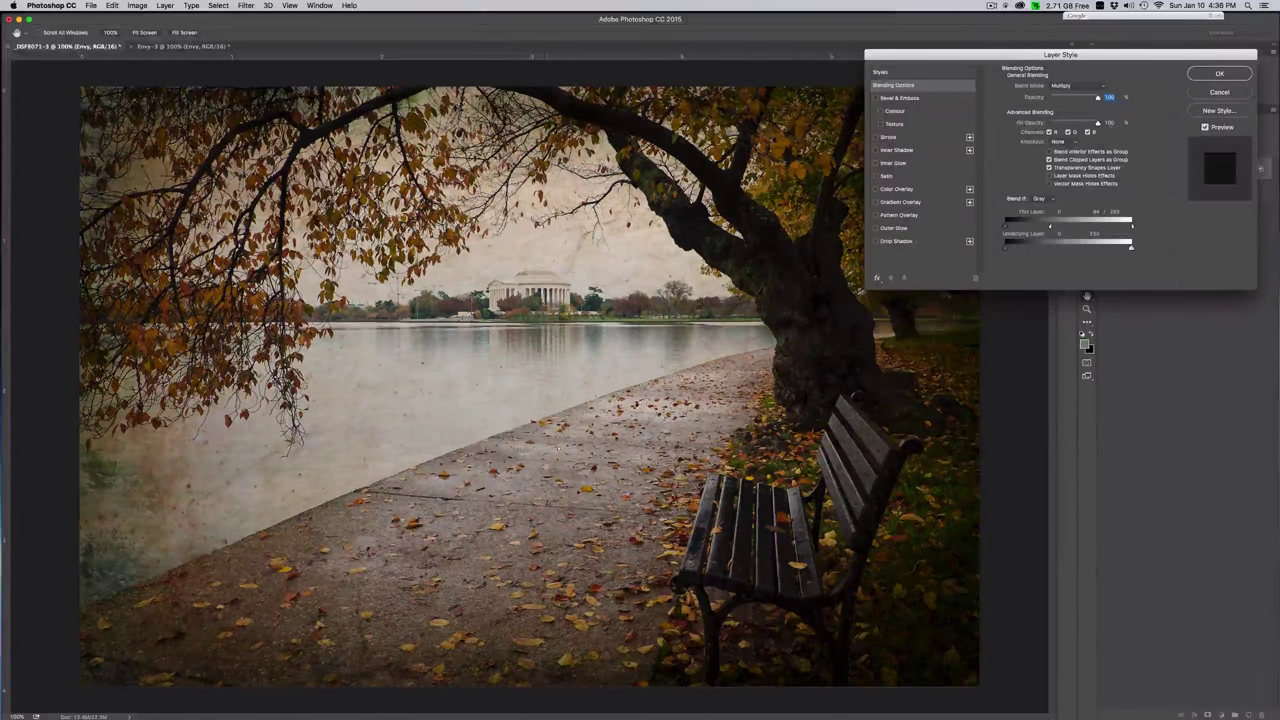
pyautogui.moveTo(1113, 57); pyautogui.dragTo(1120, 254)
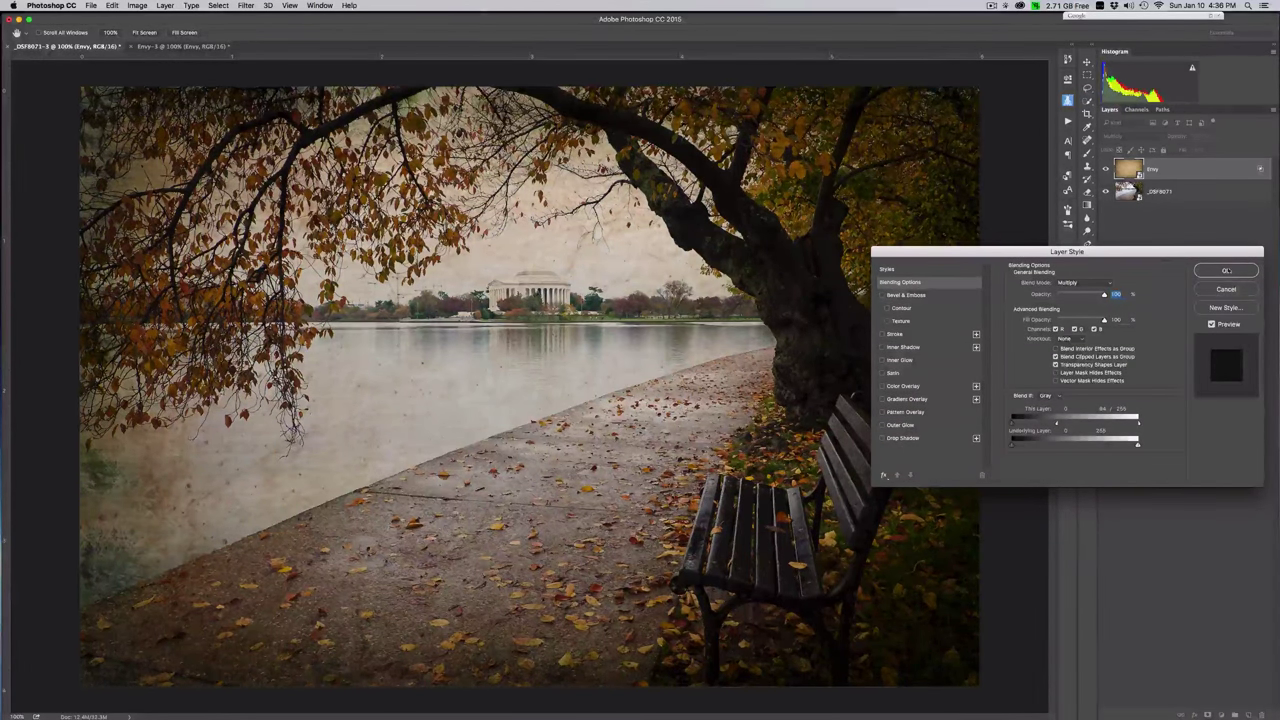
pyautogui.click(1226, 270)
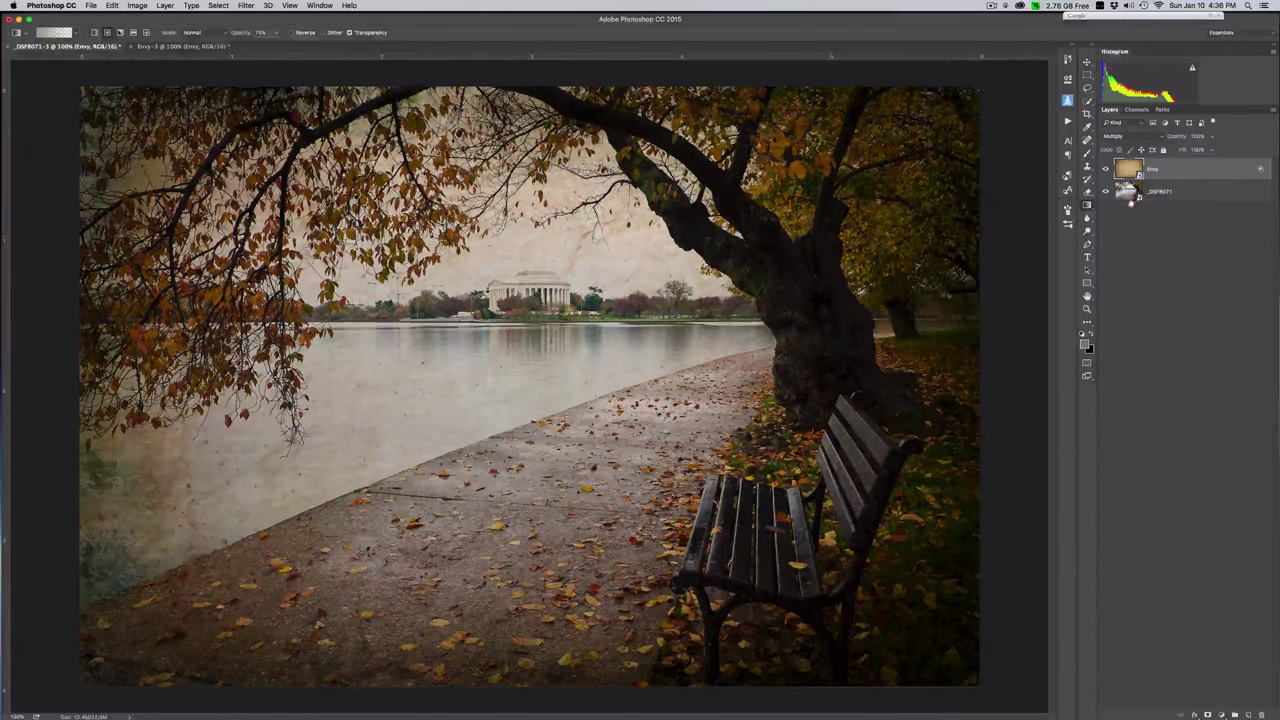
pyautogui.click(1214, 136)
pyautogui.moveTo(1212, 150); pyautogui.dragTo(1210, 150)
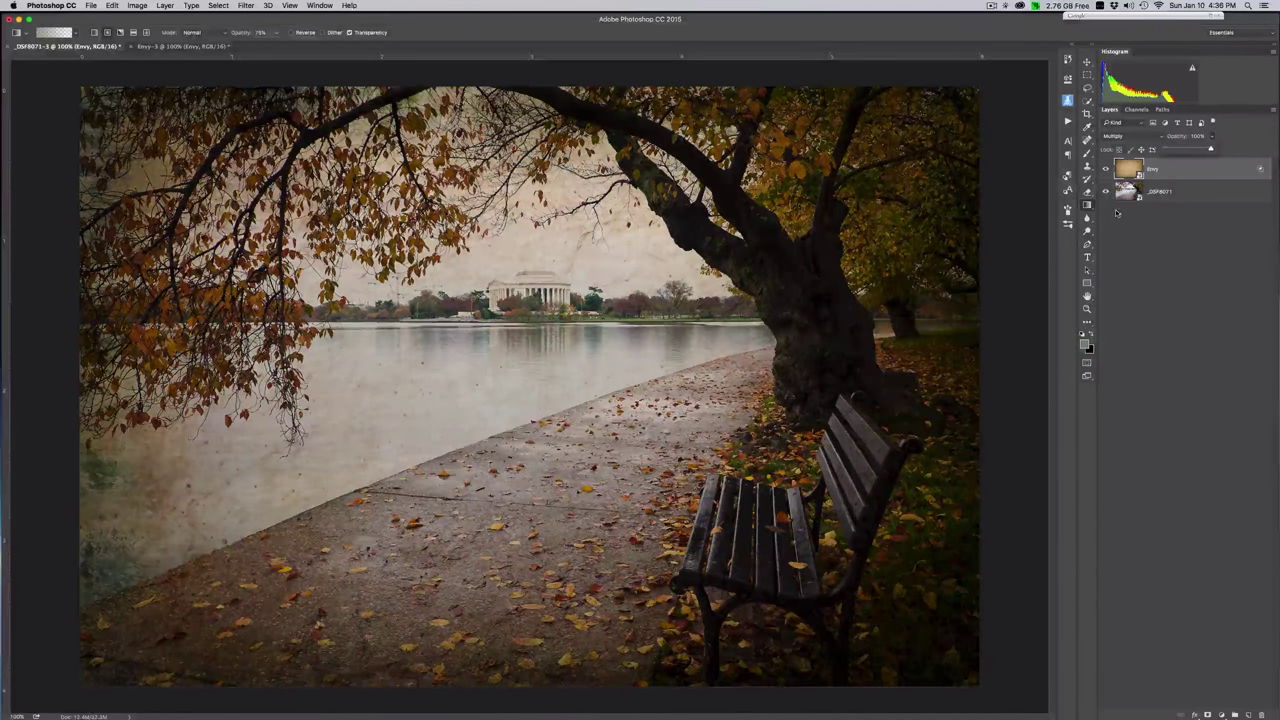
pyautogui.click(991, 6)
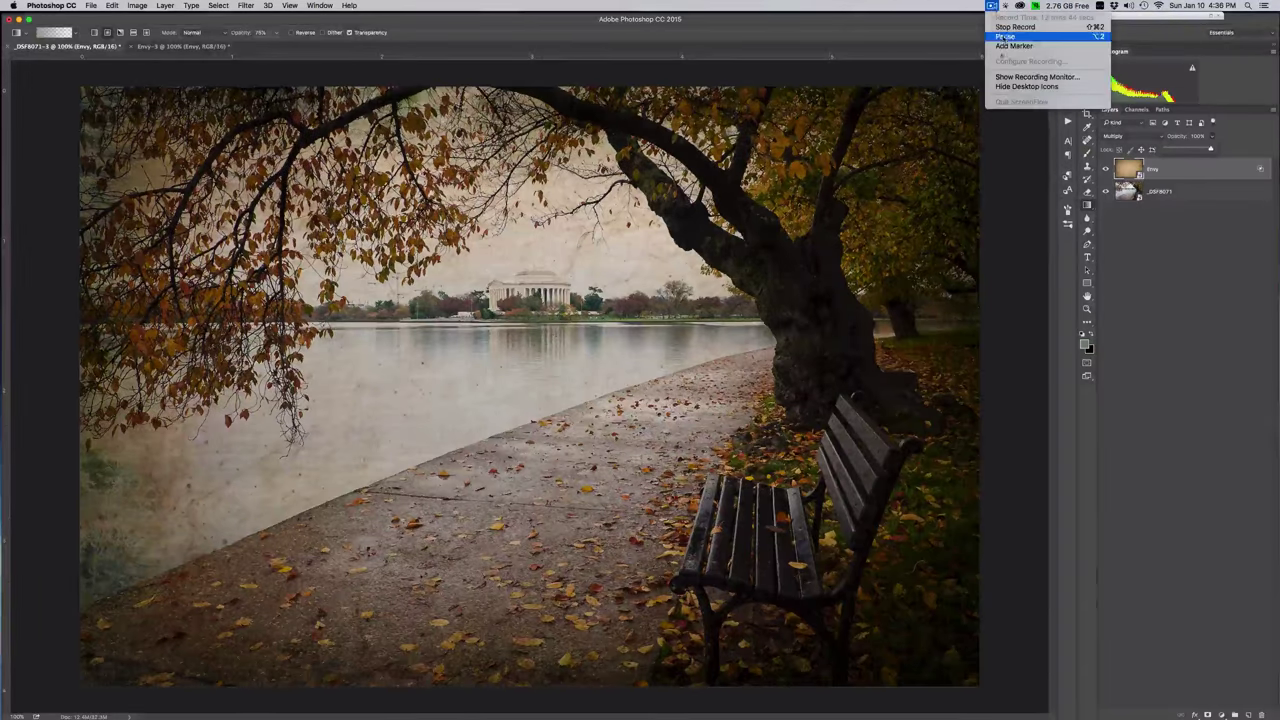
pyautogui.click(1004, 37)
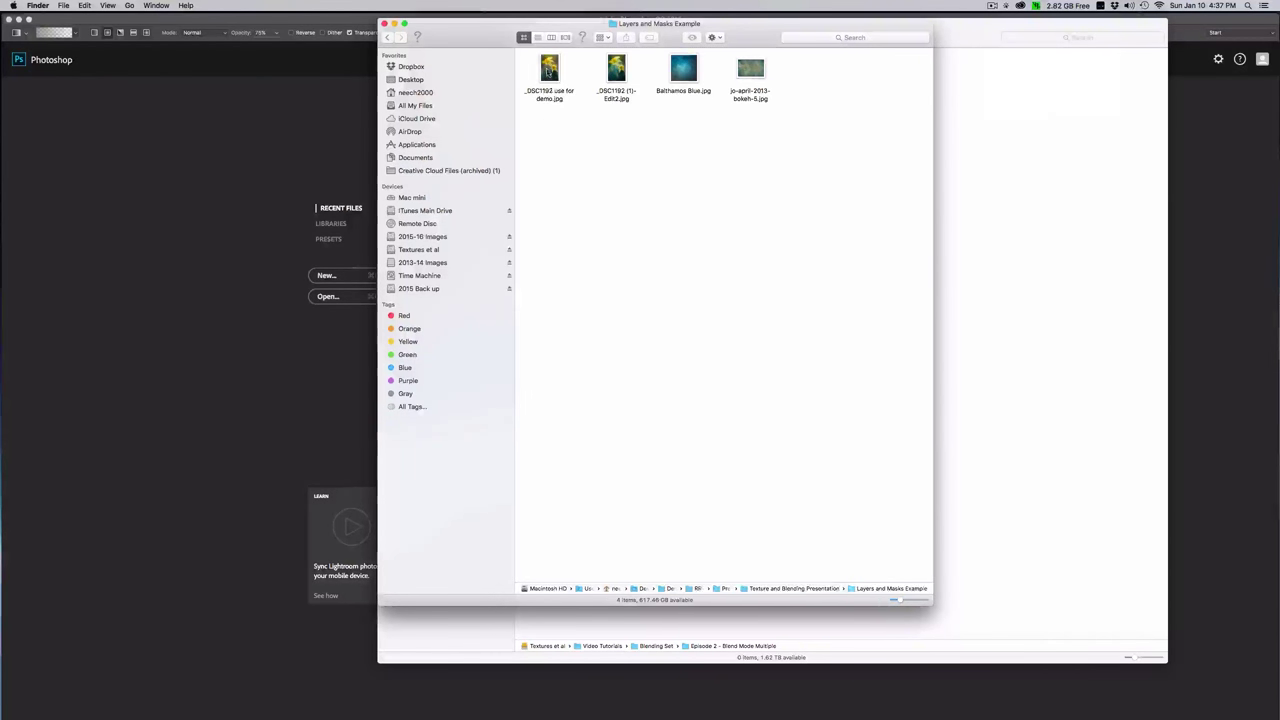
# From Finder, send _DSC1192 use for demo.jpg, Balthamos Blue.jpg and jo-april-2013-bokeh-5.jpg to Photoshop and open all three through Camera Raw.
pyautogui.click(552, 74)
pyautogui.keyDown('super'); pyautogui.click(703, 93); pyautogui.keyUp('super')
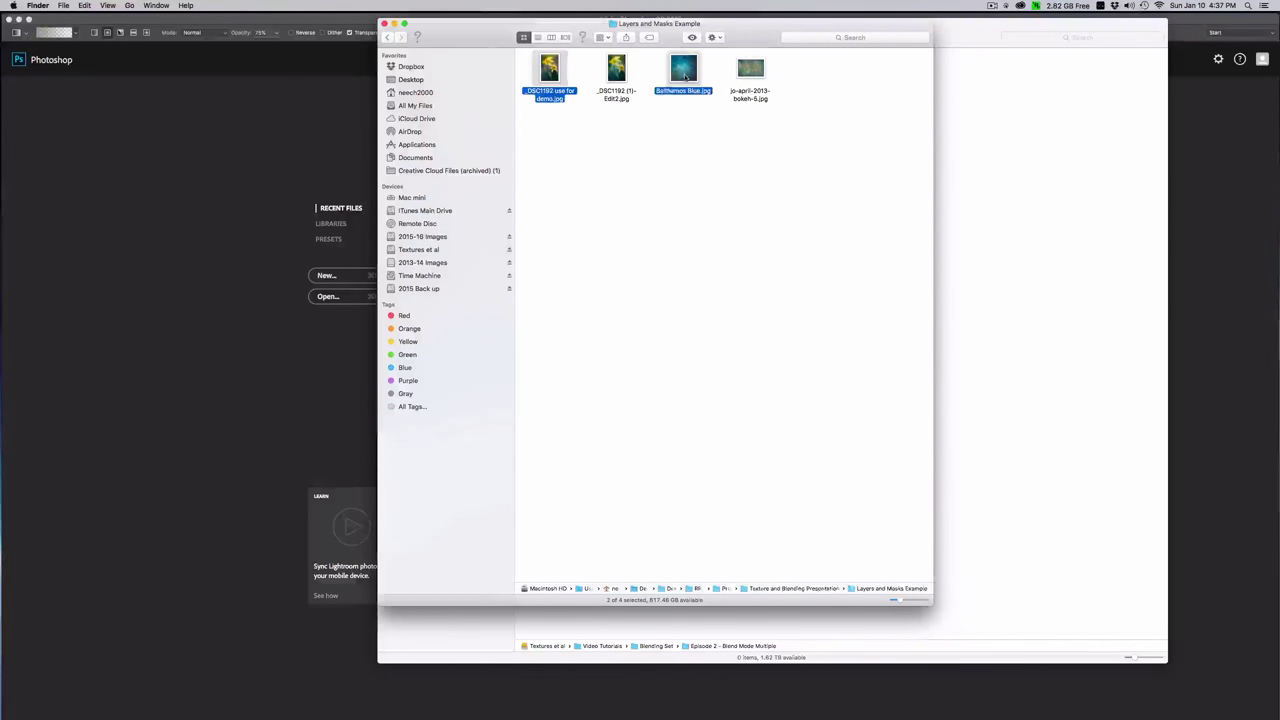
pyautogui.keyDown('super'); pyautogui.click(752, 90); pyautogui.keyUp('super')
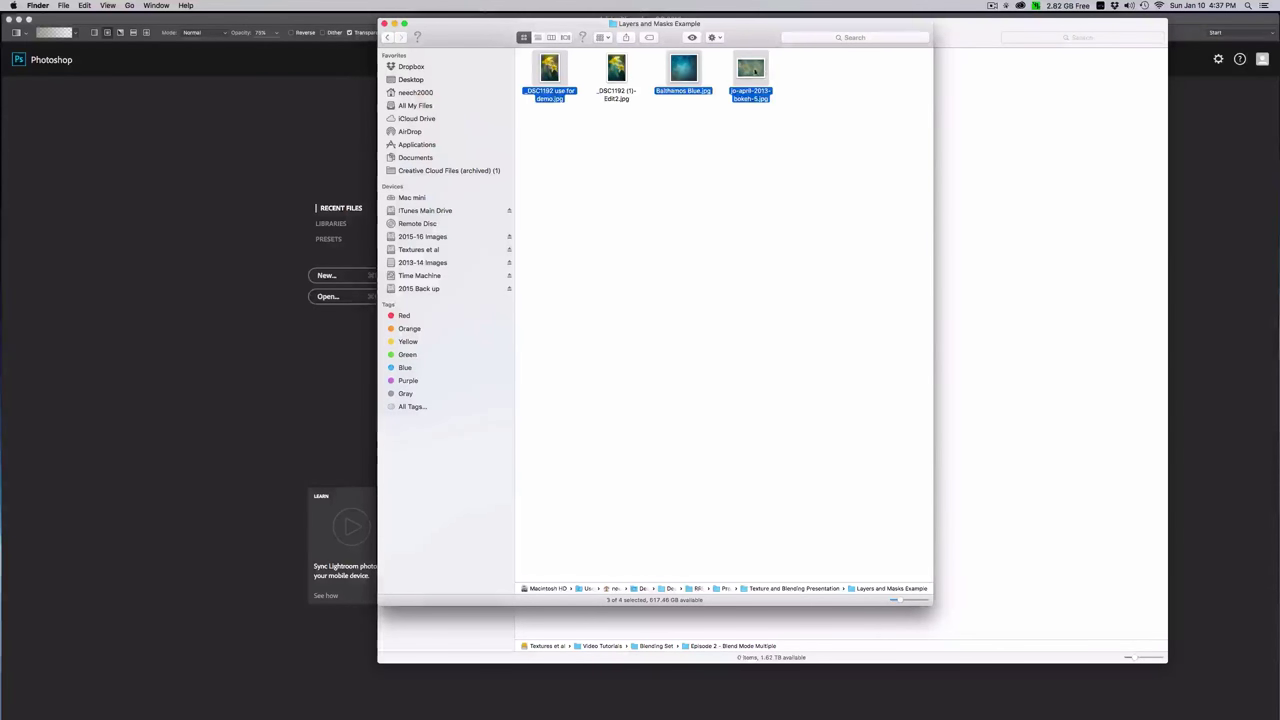
pyautogui.moveTo(754, 70); pyautogui.dragTo(1266, 129)
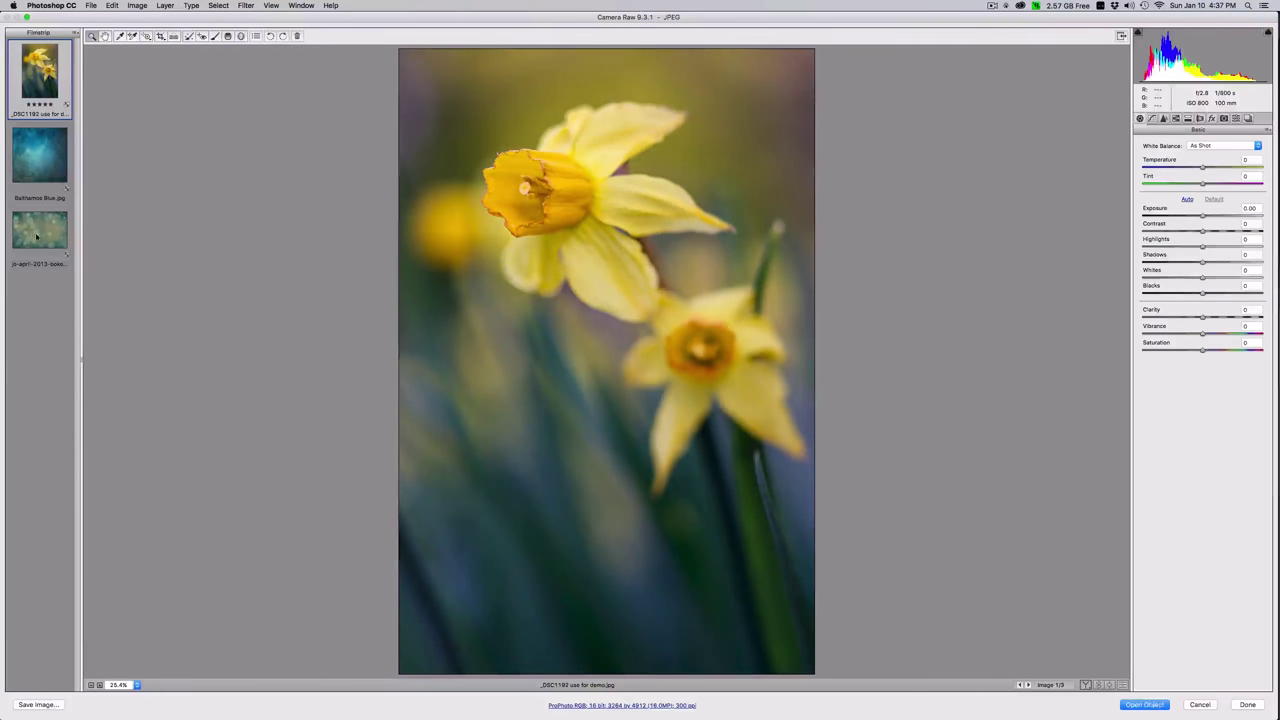
pyautogui.press('super+a')
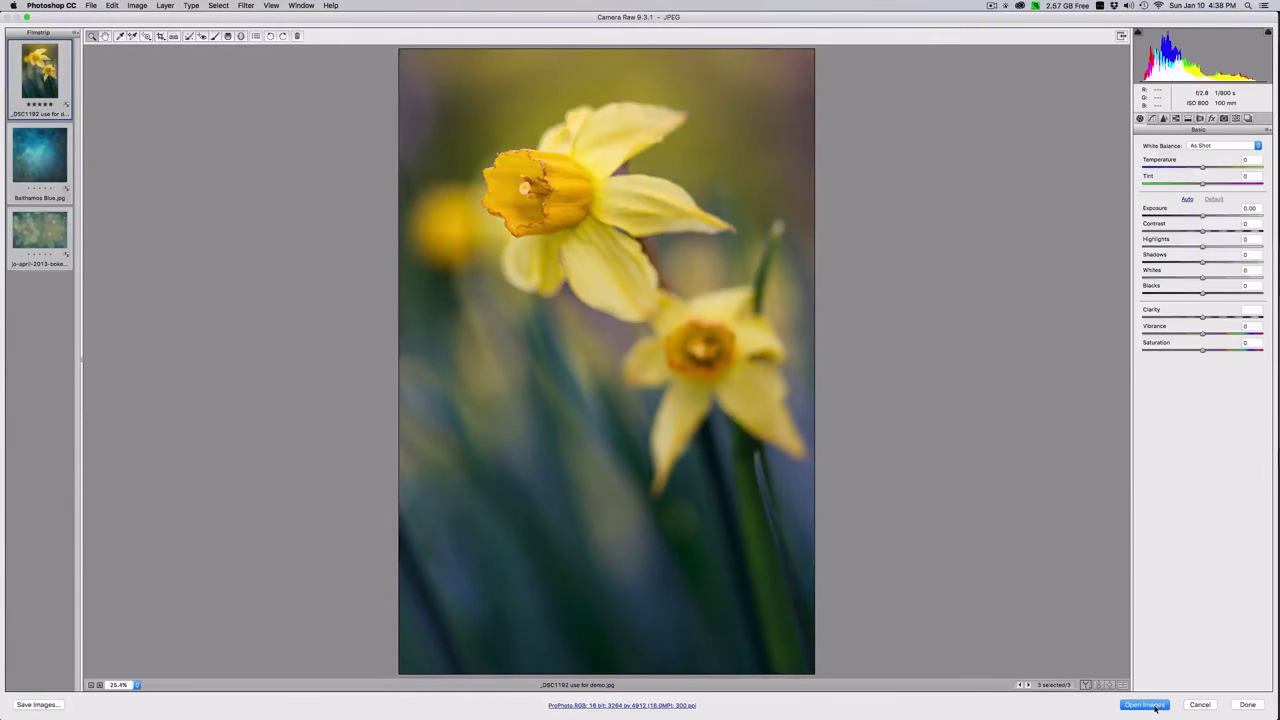
pyautogui.click(1122, 708)
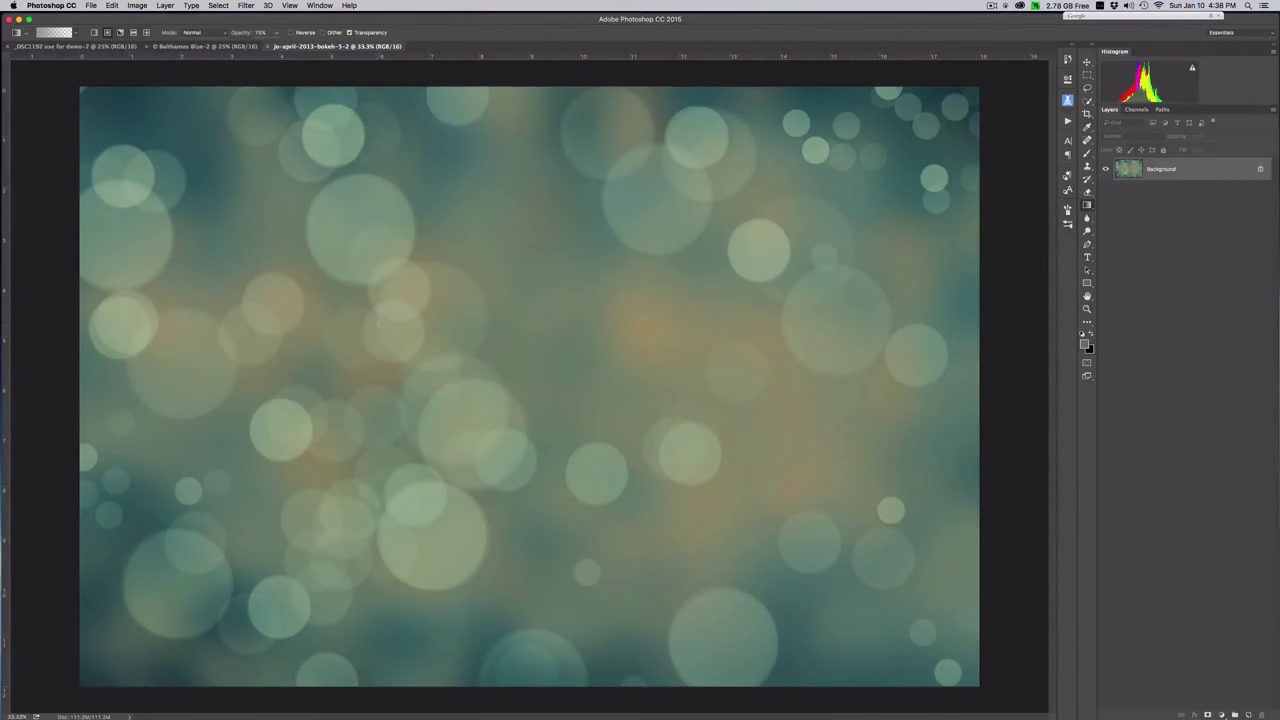
# Look through the open daffodil photo, Balthamos Blue texture and bokeh texture.
pyautogui.click(210, 46)
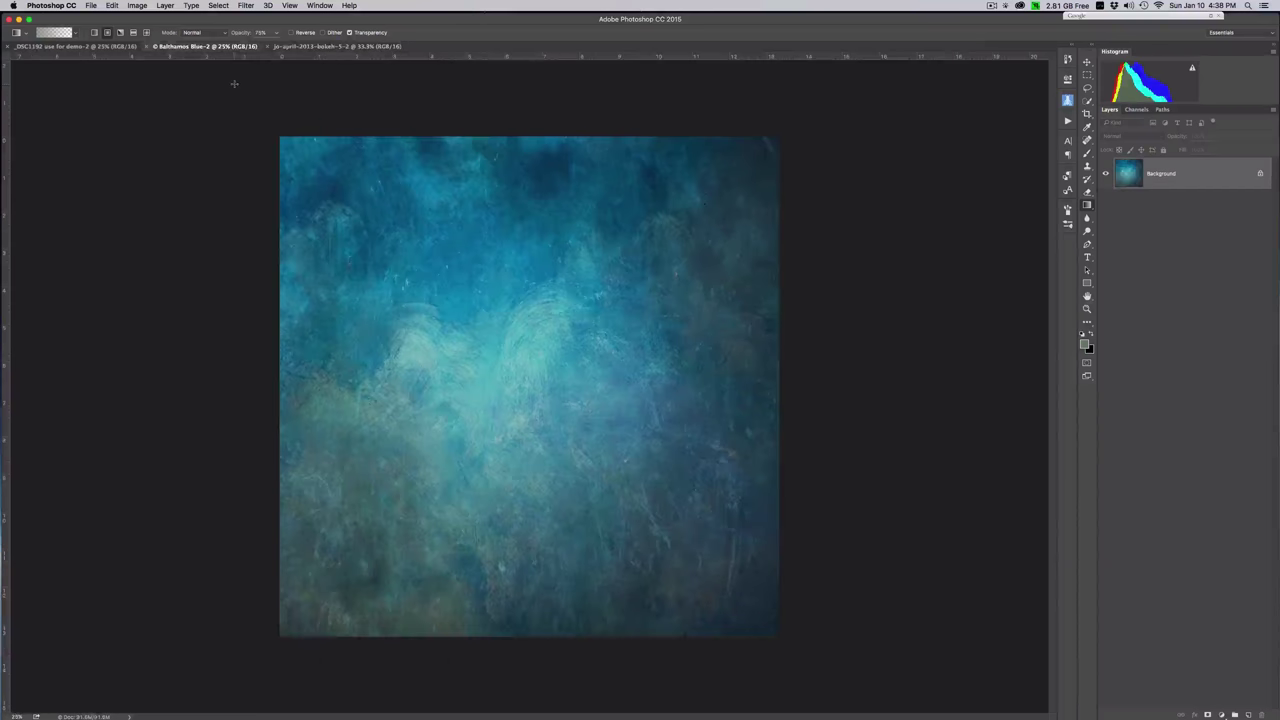
pyautogui.click(115, 47)
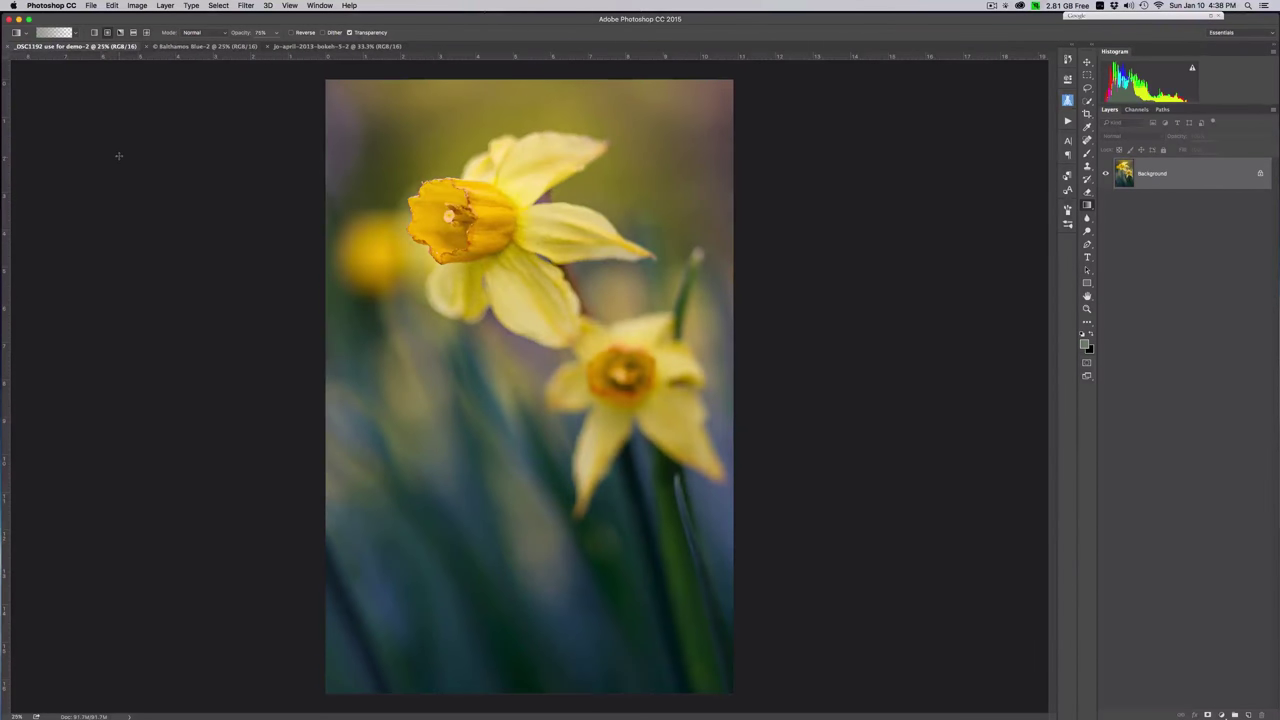
pyautogui.click(222, 47)
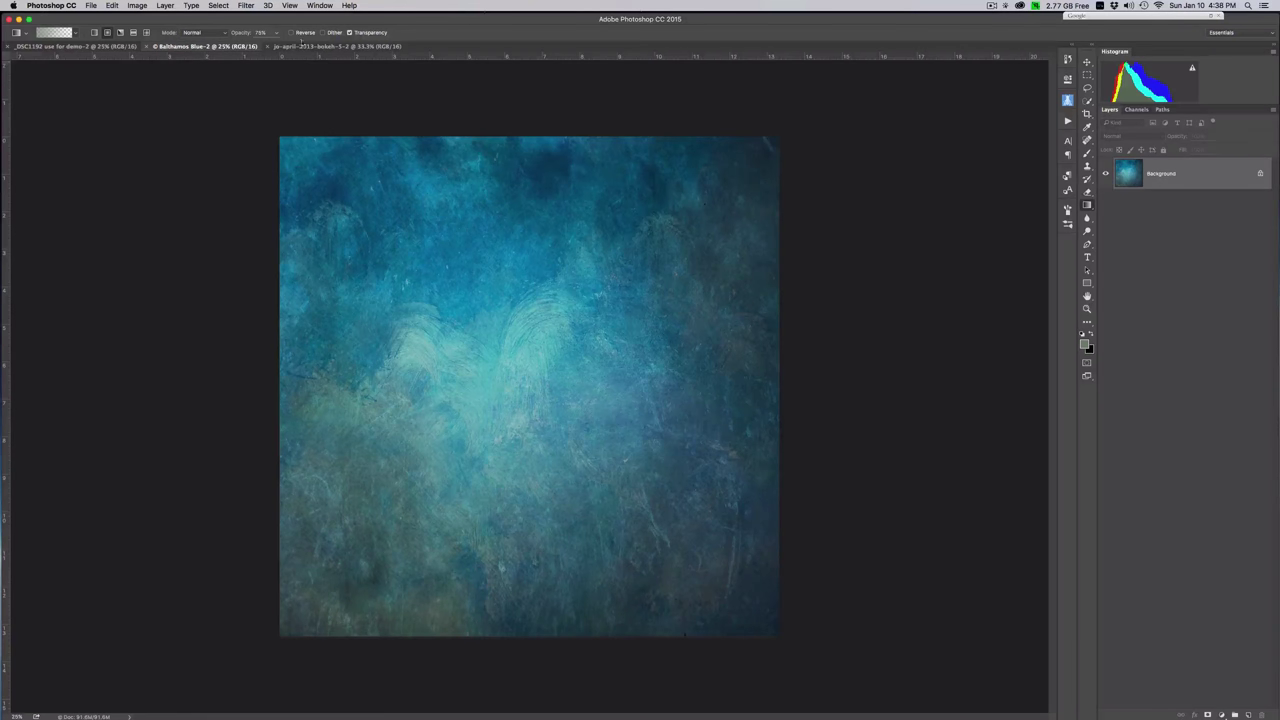
pyautogui.click(320, 46)
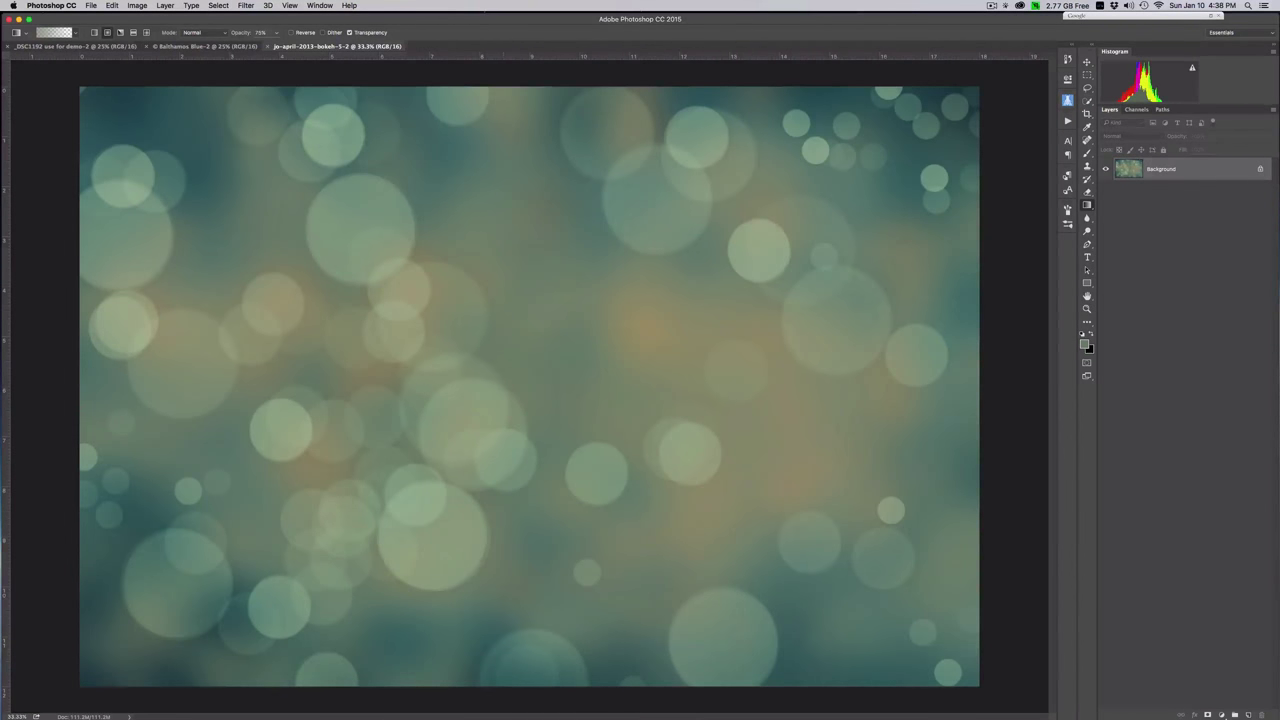